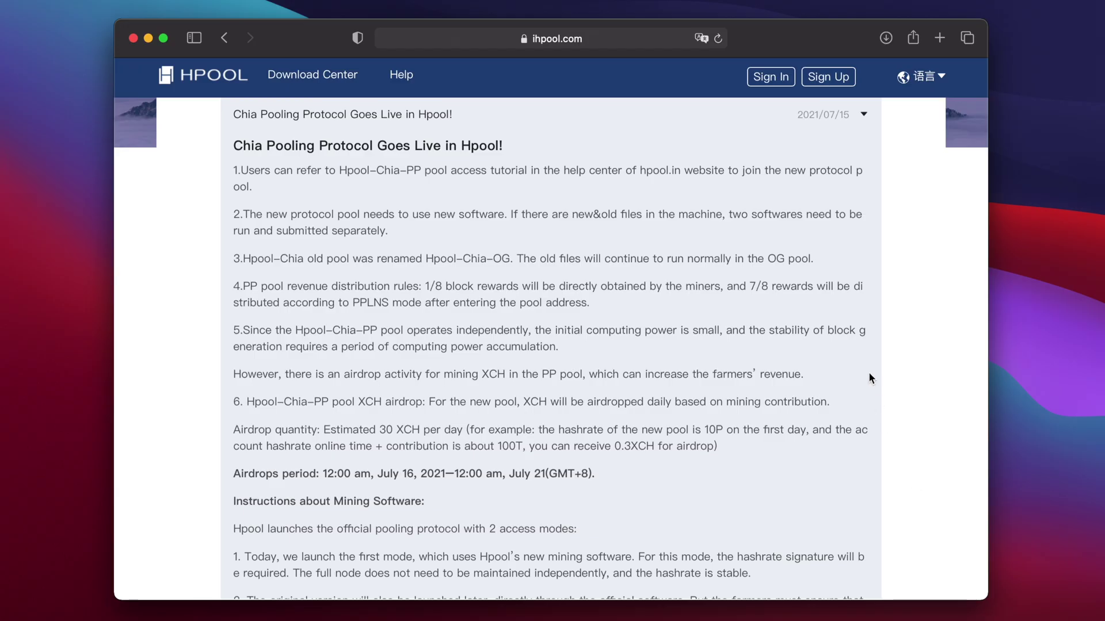
# Scroll the HPOOL home page and open the Download Center's list of mining tools.
pyautogui.scroll(-1, 869, 378)
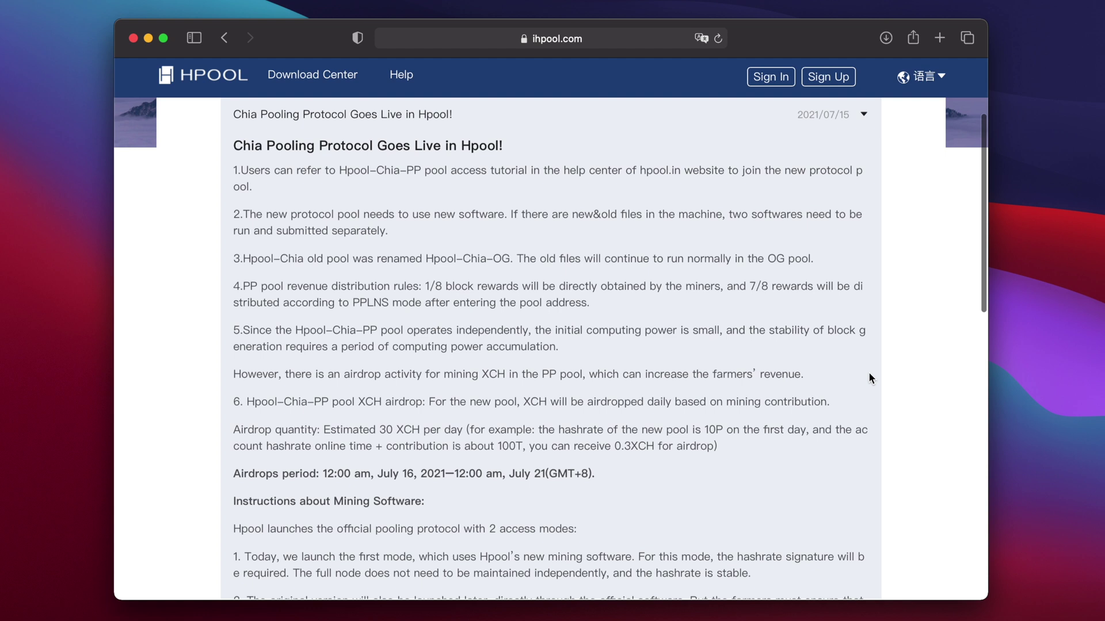
pyautogui.scroll(1, 902, 517)
pyautogui.scroll(-5, 902, 515)
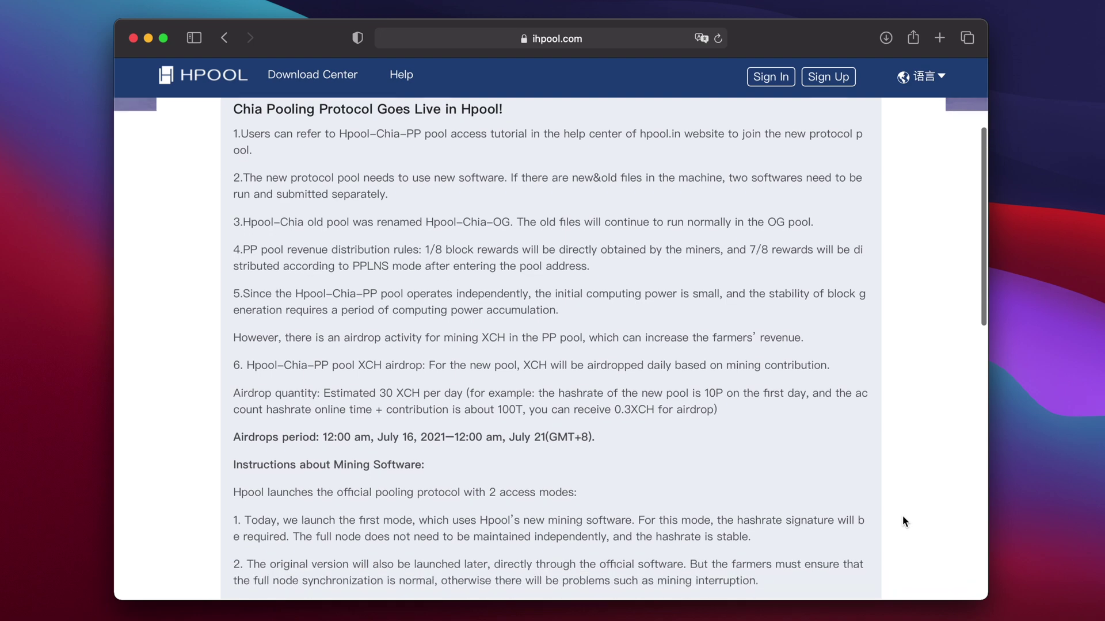
pyautogui.scroll(-1, 902, 516)
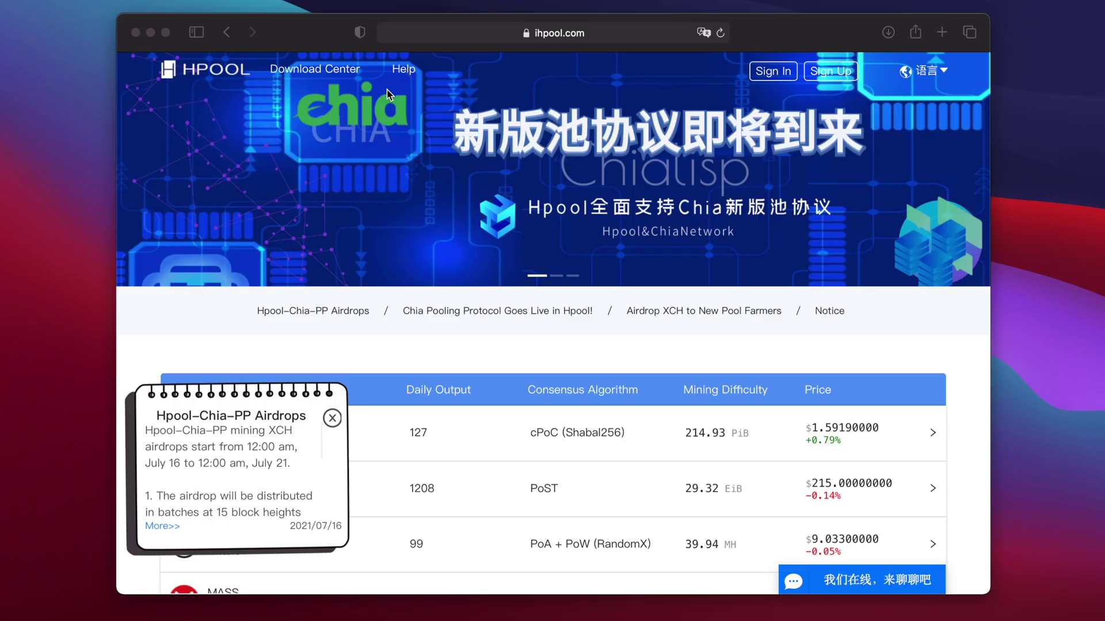
pyautogui.click(345, 74)
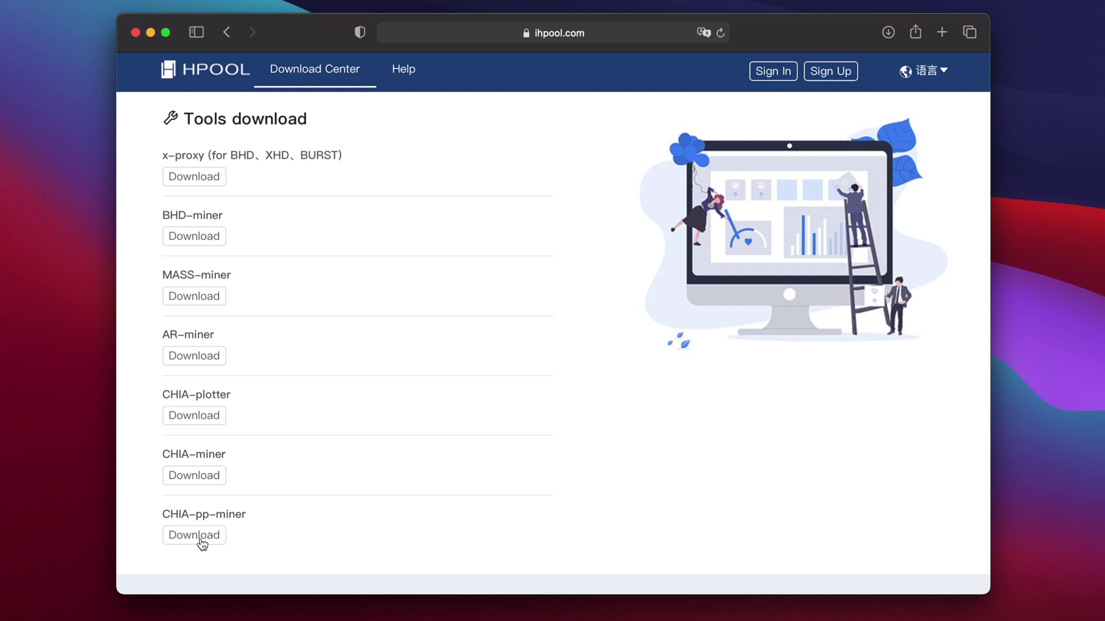
# From the CHIA-pp-miner entry, go to its GitHub release assets and download the macOS zip.
pyautogui.click(199, 537)
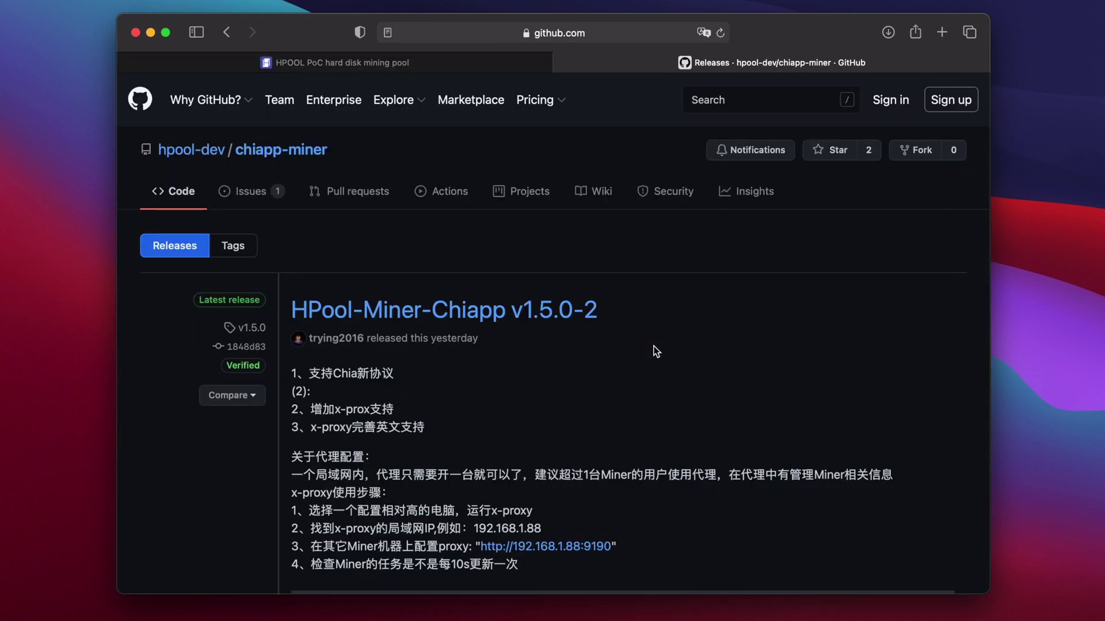
pyautogui.scroll(-10, 656, 351)
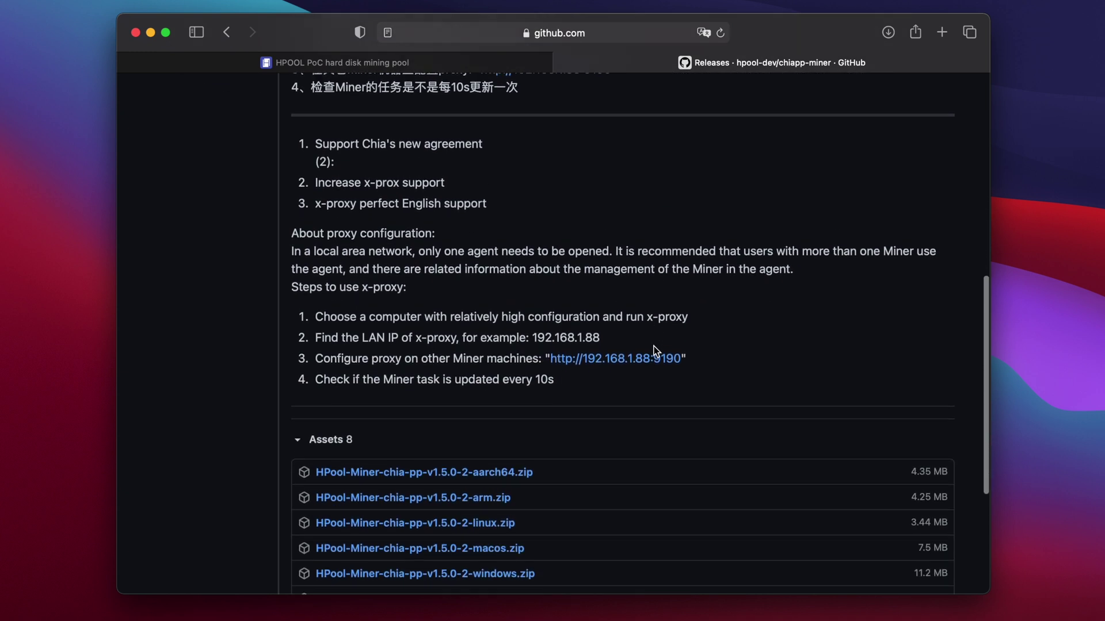
pyautogui.scroll(-5, 654, 351)
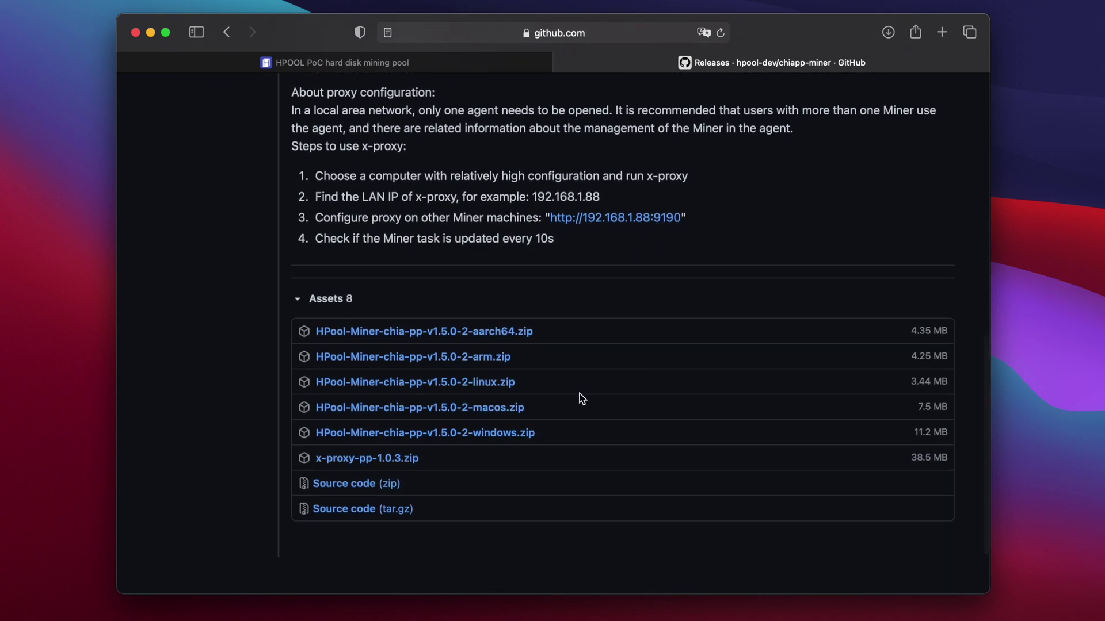
pyautogui.click(492, 408)
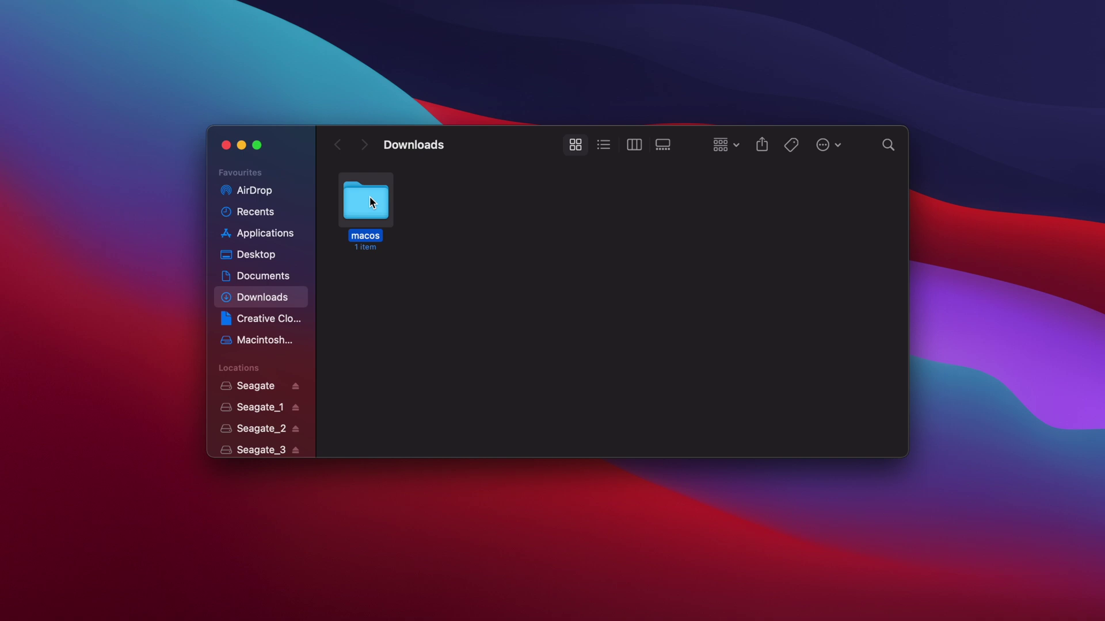
# Rename the installed miner to hpool-miner-chia-old and move the new hpool-miner-chia from macos into Applications.
pyautogui.doubleClick(369, 196)
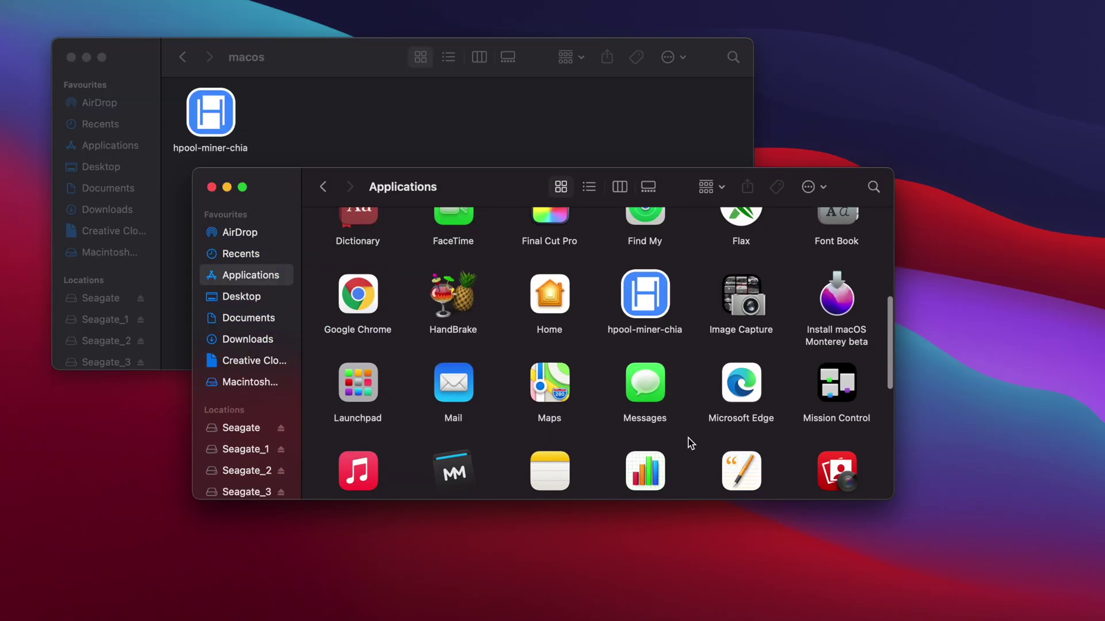
pyautogui.scroll(-2, 691, 449)
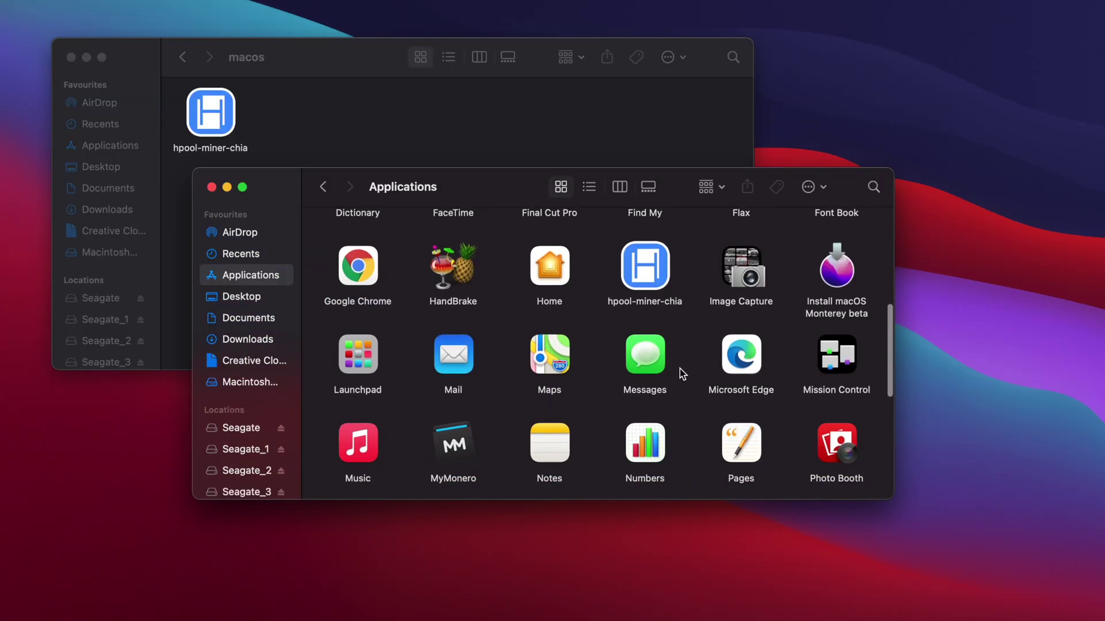
pyautogui.click(654, 306)
pyautogui.press('Return')
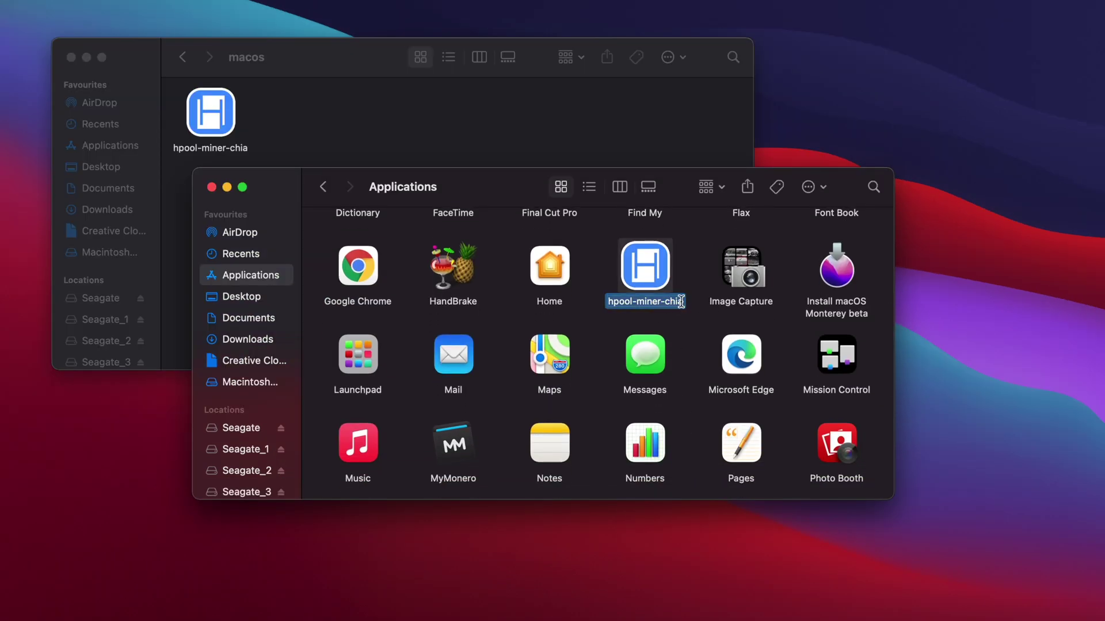
pyautogui.click(681, 302)
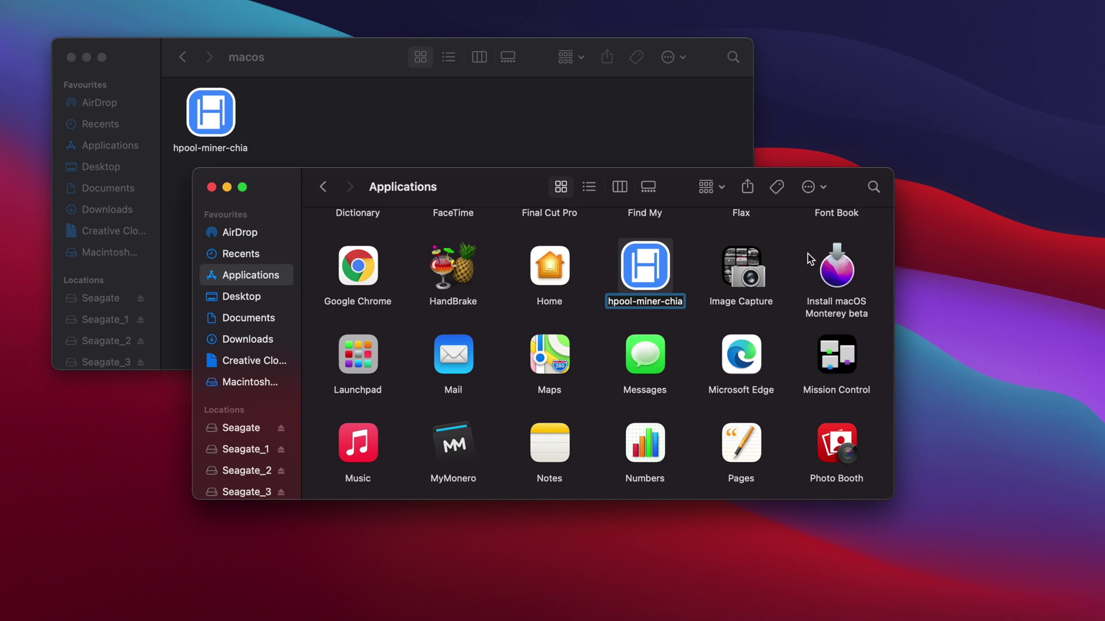
pyautogui.write('-old')
pyautogui.press('Return')
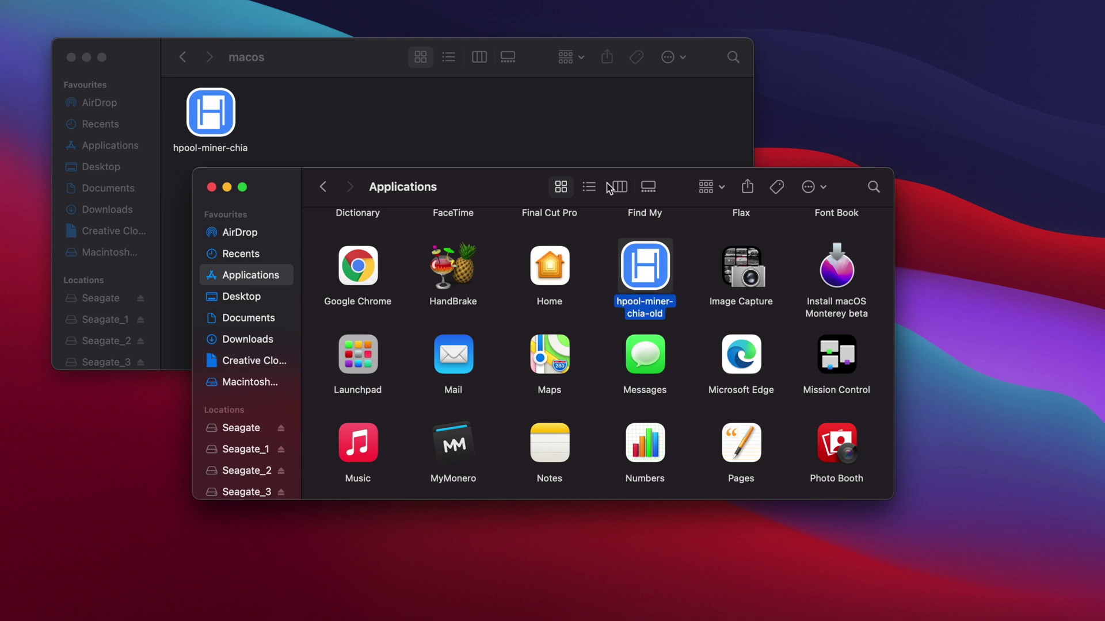
pyautogui.moveTo(211, 112); pyautogui.dragTo(594, 323)
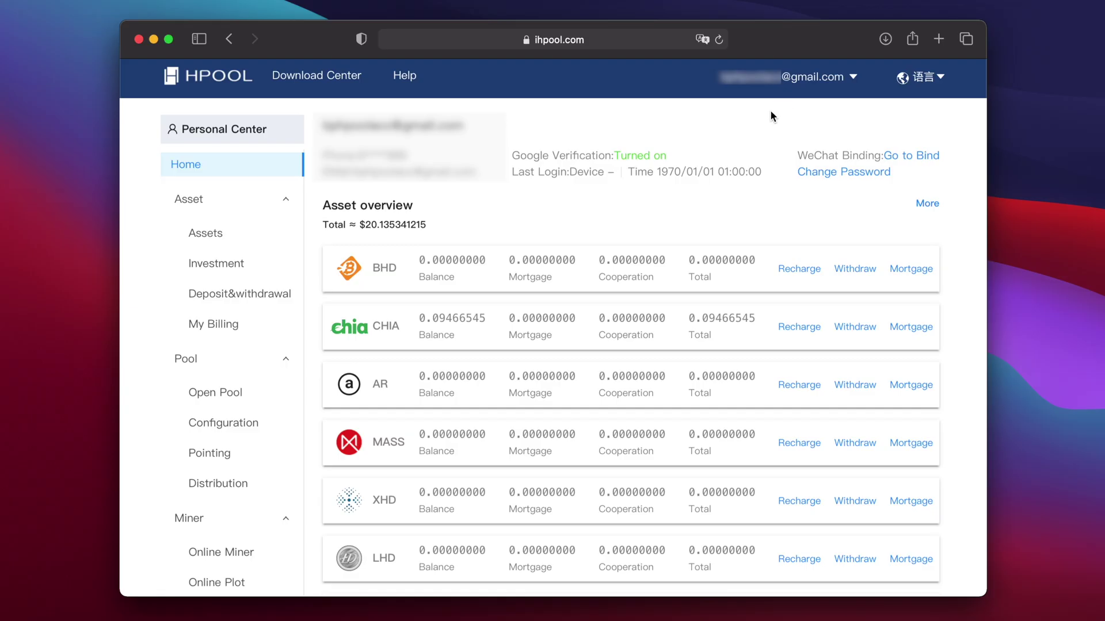
# Show All pools under Open Pool, open the CHIA PP pool, and return to the opened-pools list.
pyautogui.click(227, 402)
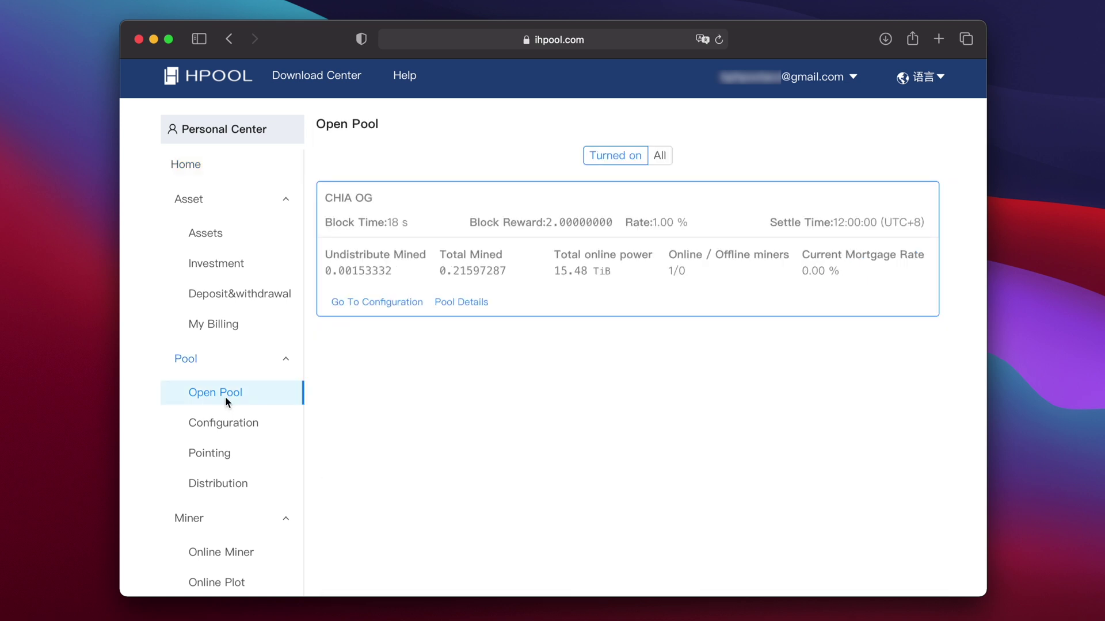
pyautogui.click(663, 160)
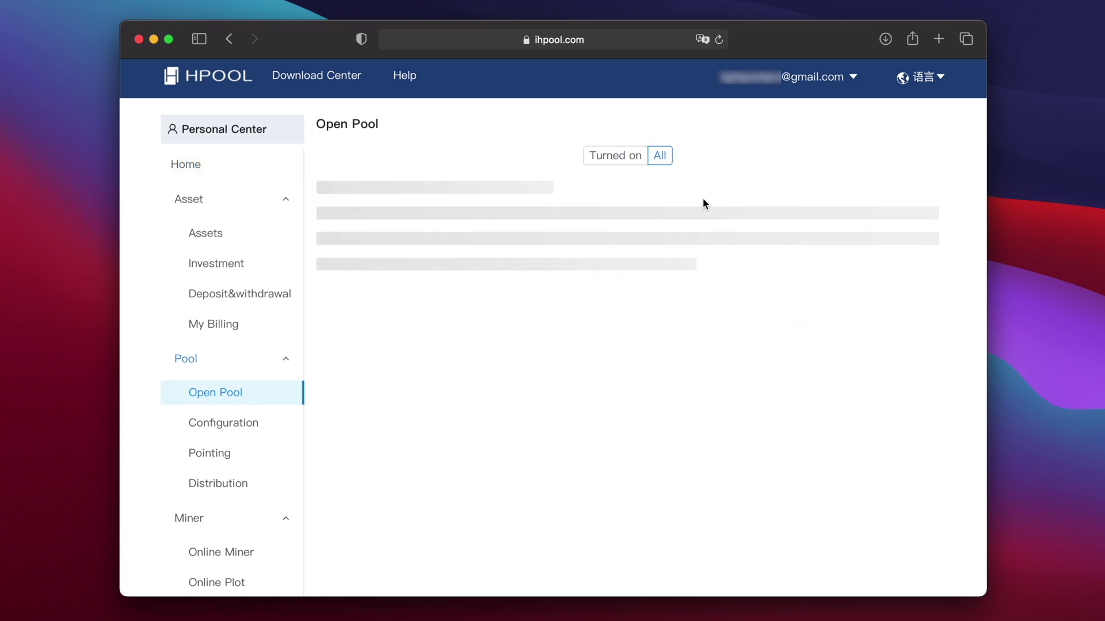
pyautogui.scroll(-5, 671, 364)
pyautogui.scroll(-3, 671, 367)
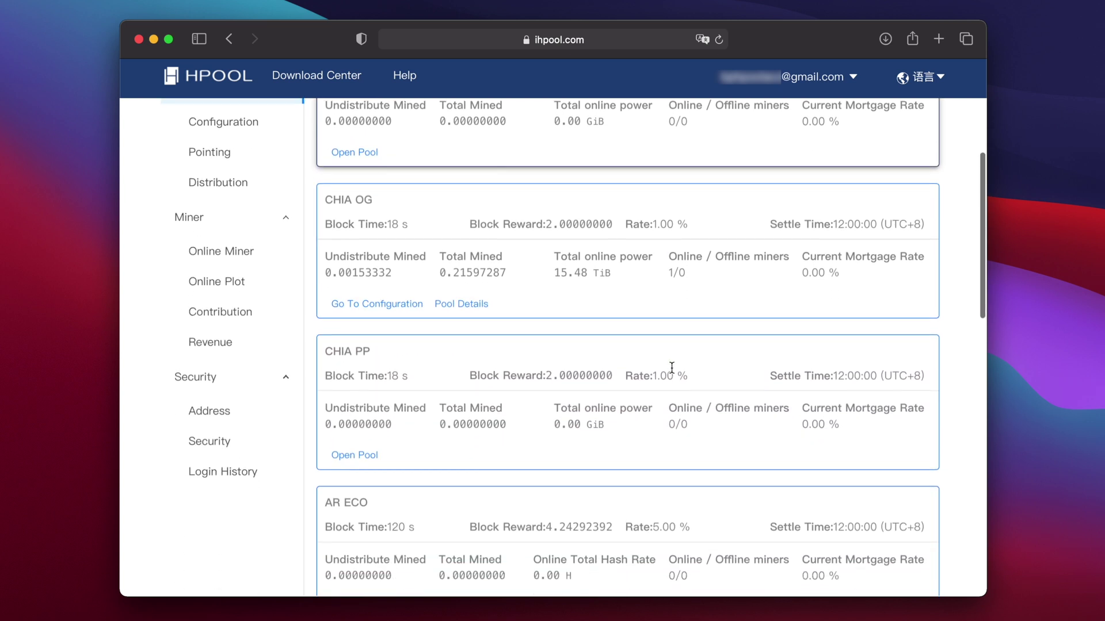
pyautogui.click(357, 453)
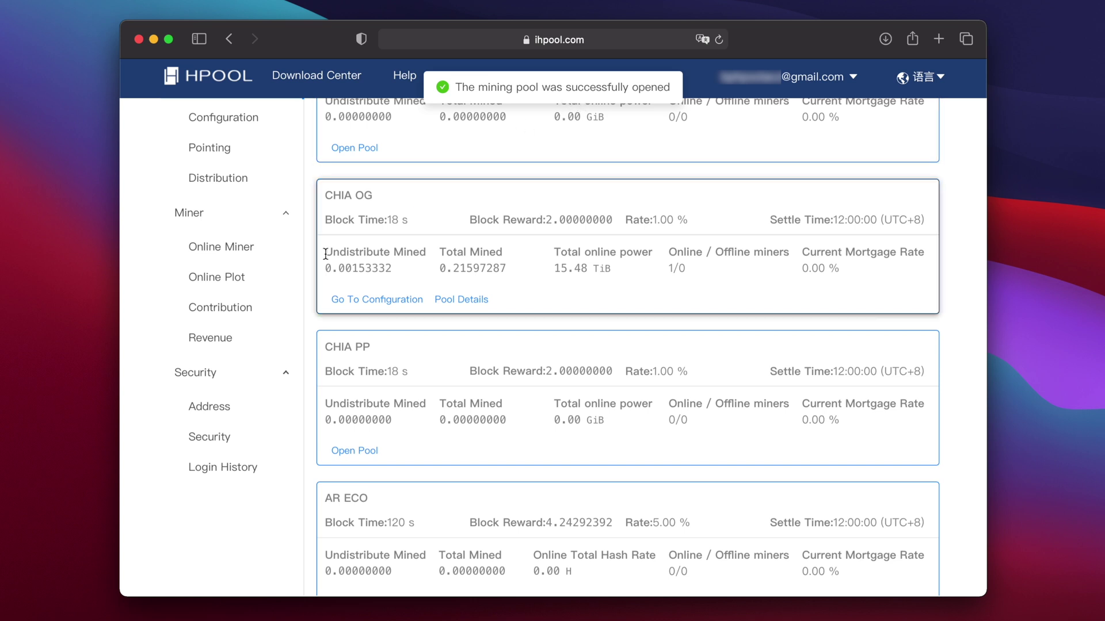
pyautogui.click(215, 389)
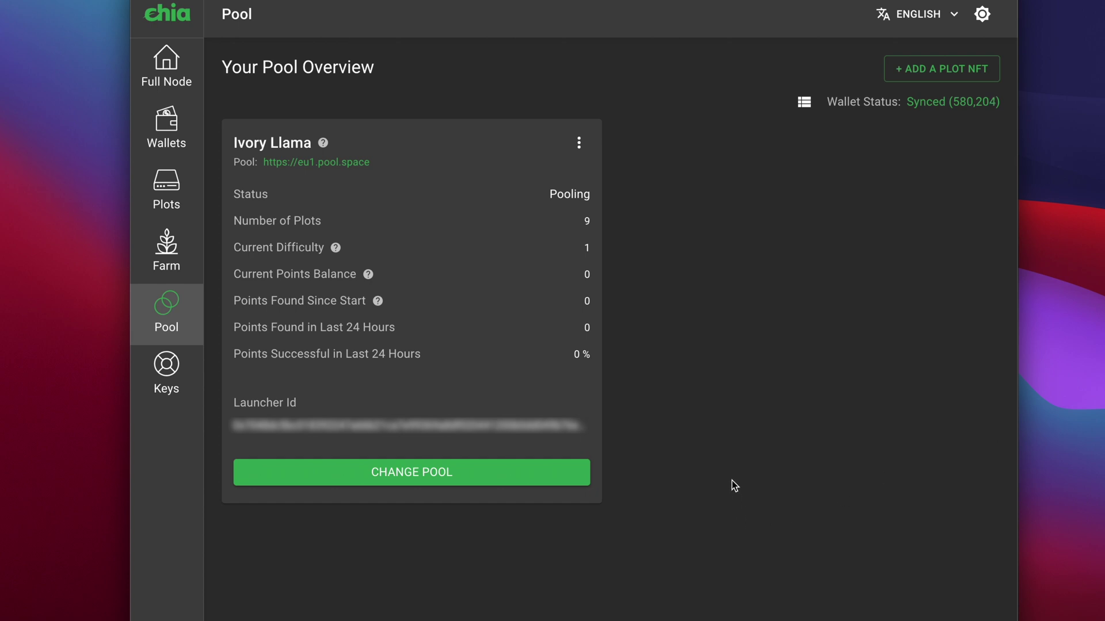
# Replace Ivory Llama's Space Pool URL with chiapp.hpool.com and confirm the pool change.
pyautogui.click(520, 482)
pyautogui.click(535, 178)
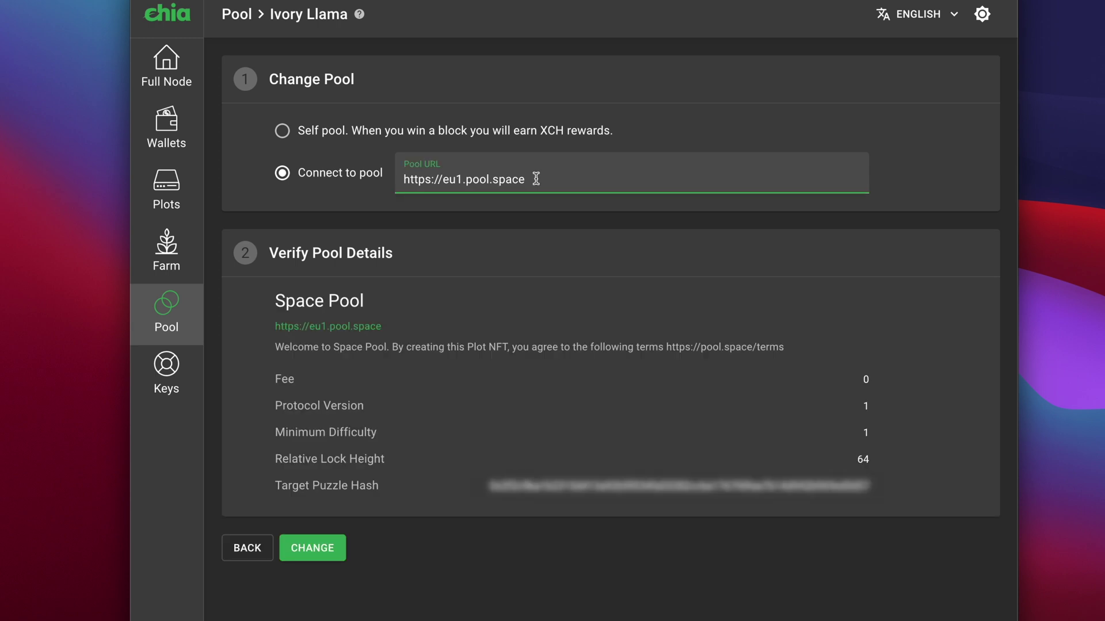
pyautogui.press('BackSpace')
pyautogui.press('BackSpace')
pyautogui.press('BackSpace')
pyautogui.press('BackSpace')
pyautogui.press('BackSpace')
pyautogui.press('BackSpace')
pyautogui.press('BackSpace')
pyautogui.press('BackSpace')
pyautogui.press('BackSpace')
pyautogui.press('BackSpace')
pyautogui.press('BackSpace')
pyautogui.press('BackSpace')
pyautogui.press('BackSpace')
pyautogui.press('BackSpace')
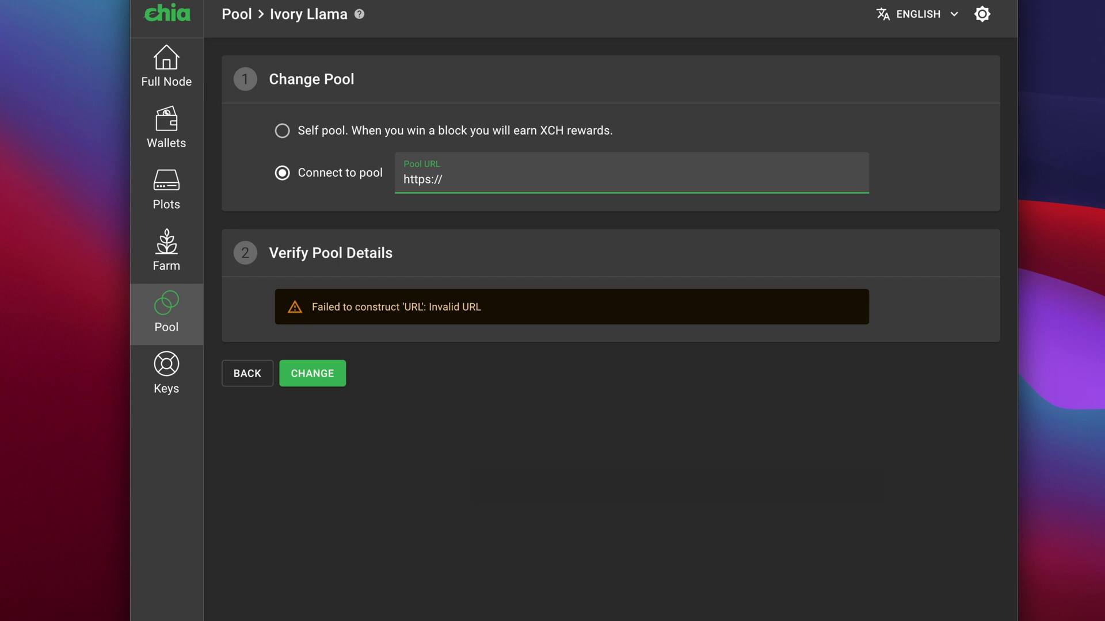
pyautogui.write('chi')
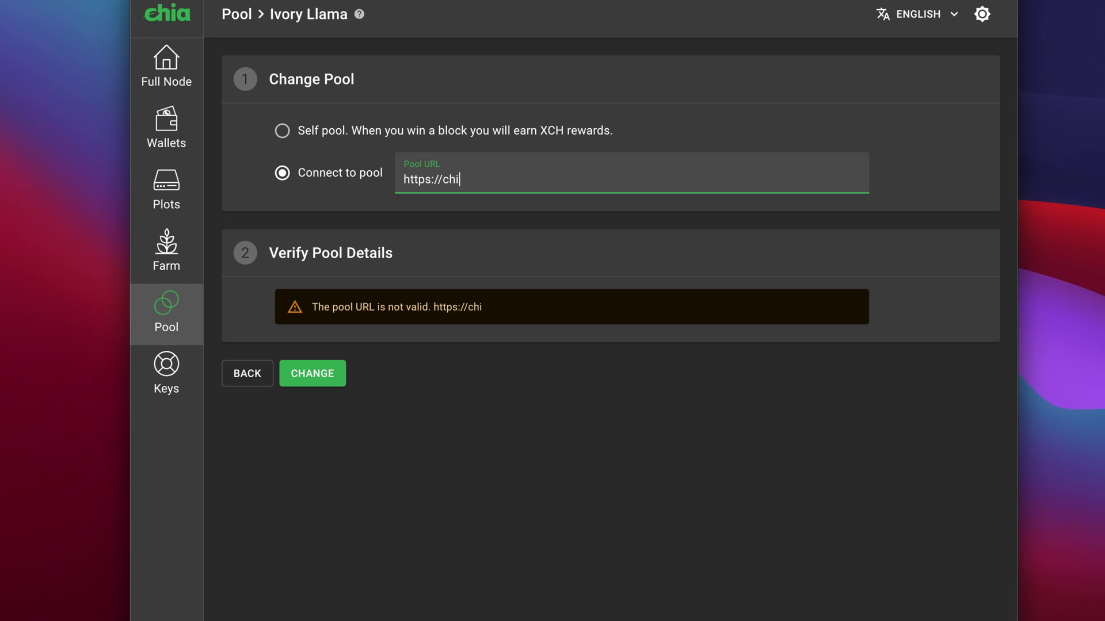
pyautogui.write('app.hpool.com')
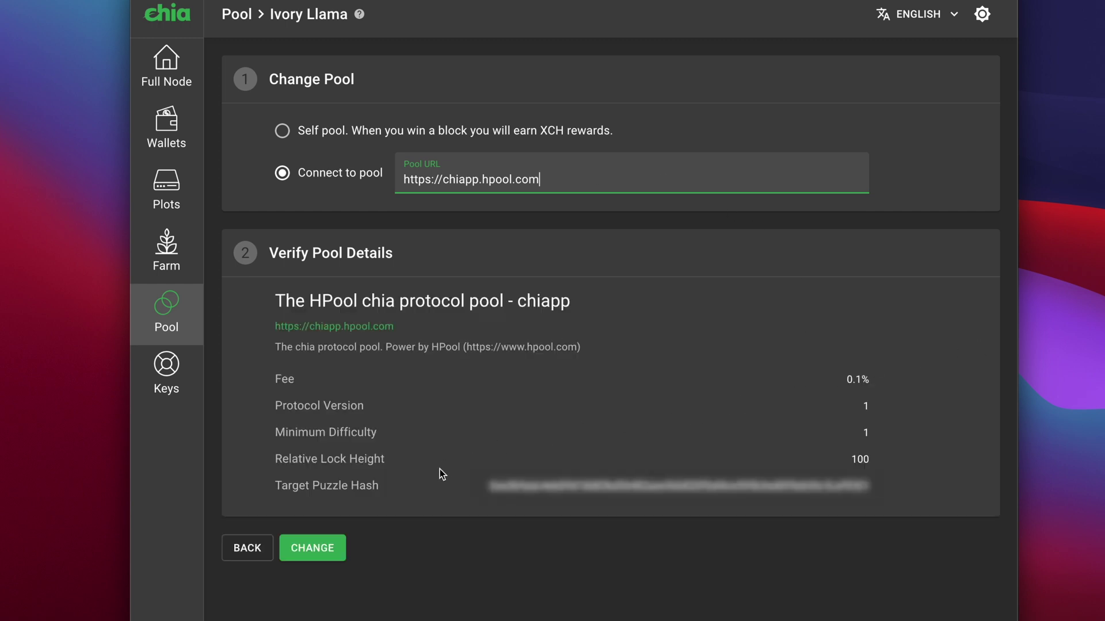
pyautogui.click(326, 554)
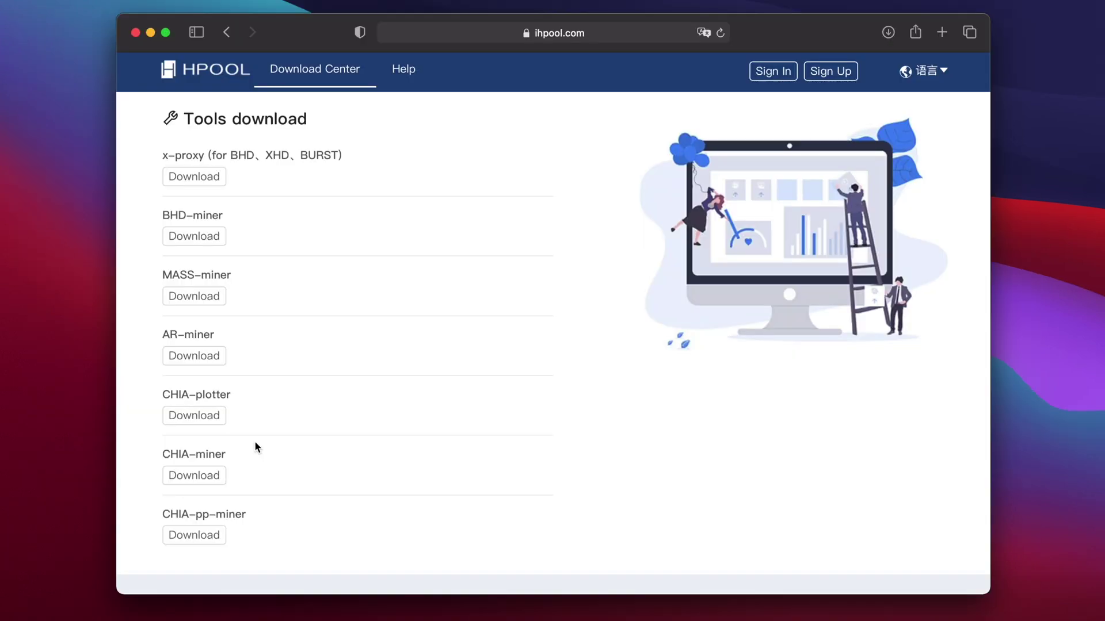
# Open the CHIA-plotter releases, expand the v0.11 assets, and download chia-plotter-v0.11-macos.zip.
pyautogui.click(200, 417)
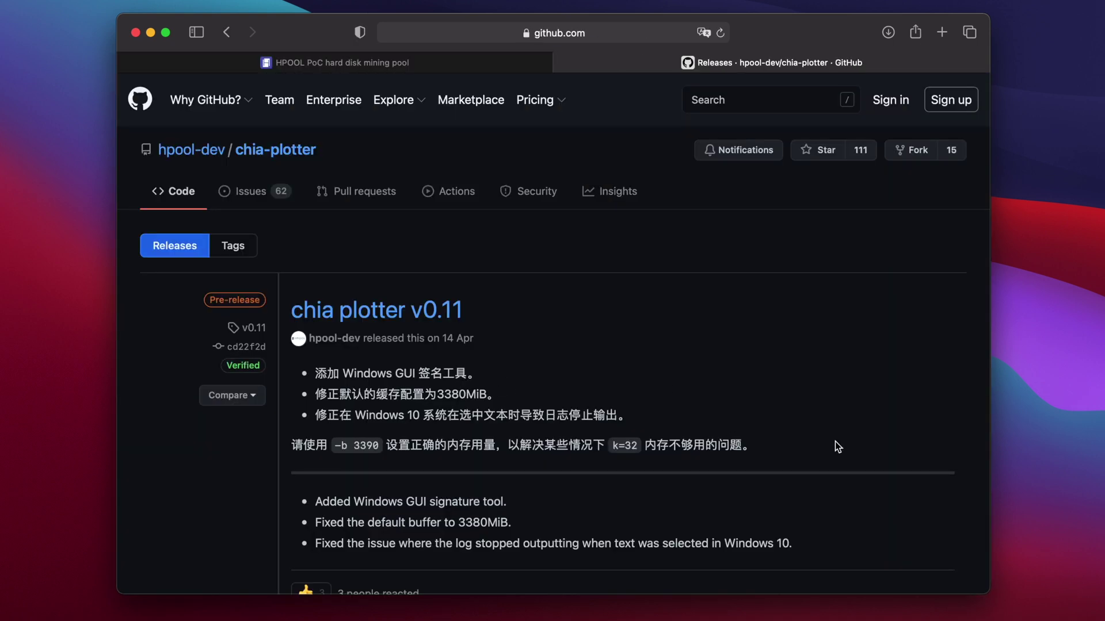
pyautogui.scroll(-5, 905, 493)
pyautogui.scroll(-3, 906, 494)
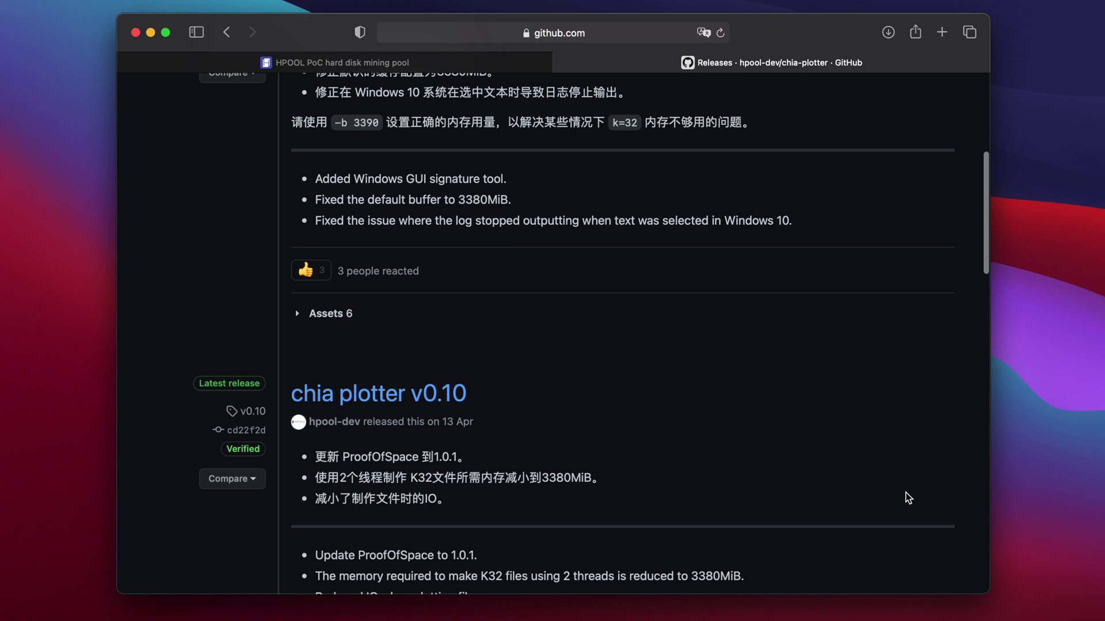
pyautogui.click(332, 304)
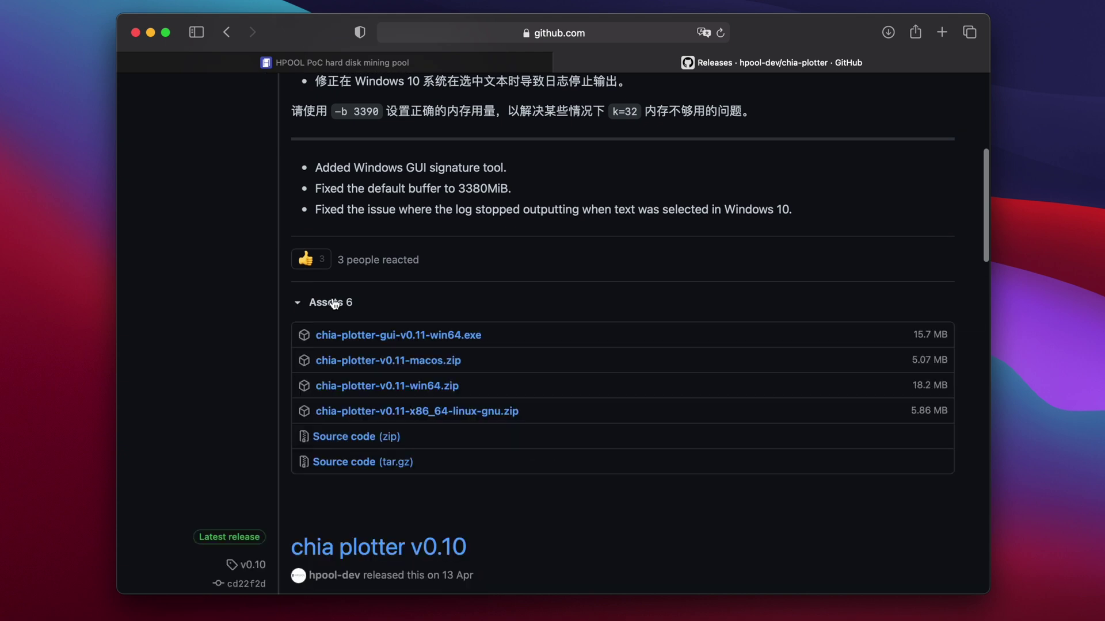
pyautogui.click(432, 360)
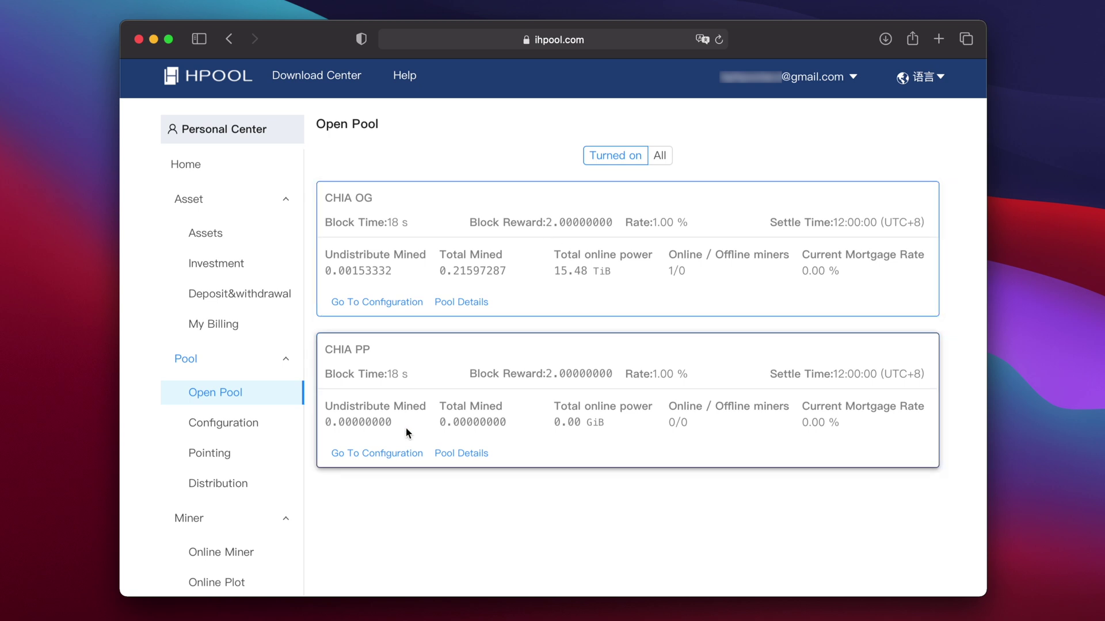
# Open the CHIA PP card's configuration page, then open the downloaded chia-plotter folder in Finder.
pyautogui.click(382, 455)
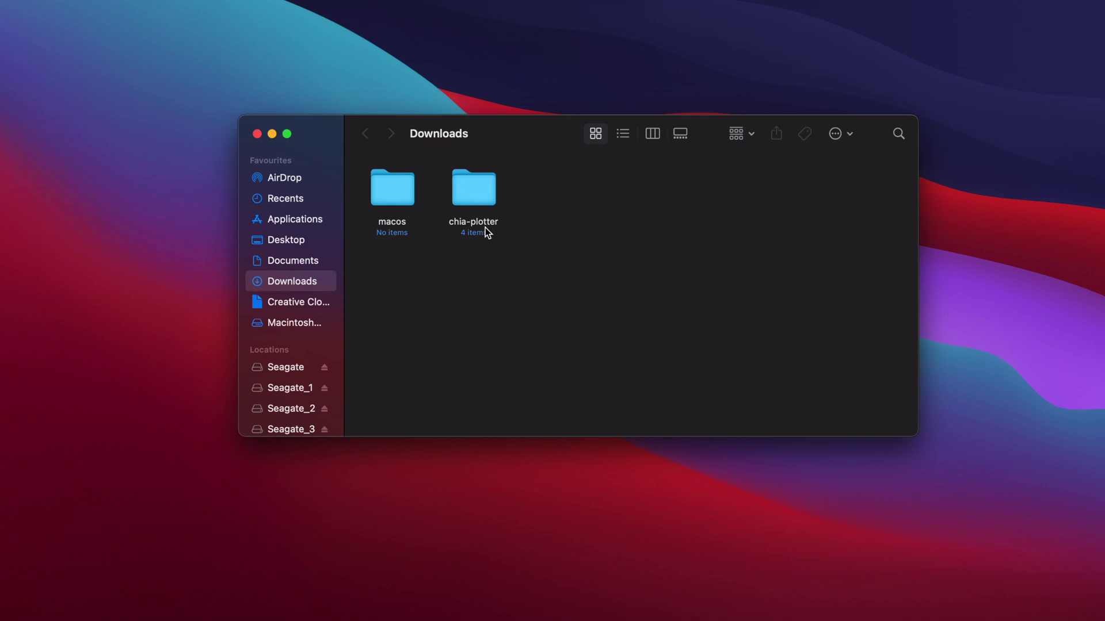
pyautogui.doubleClick(481, 198)
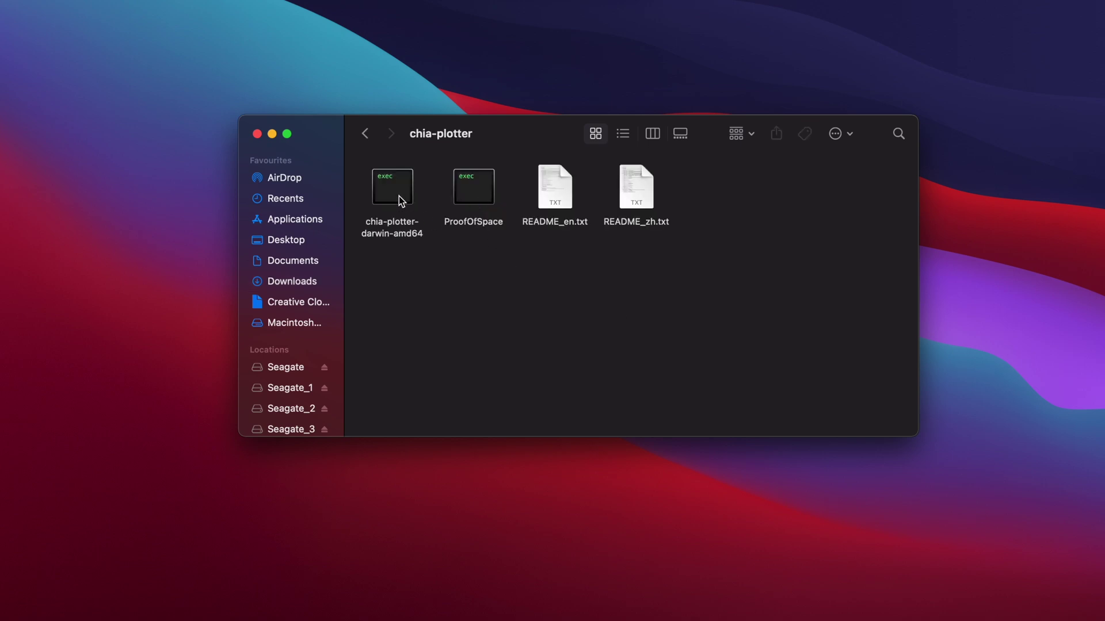
# Run chia-plotter-darwin-amd64 so Terminal starts and asks for the mnemonic.
pyautogui.doubleClick(398, 195)
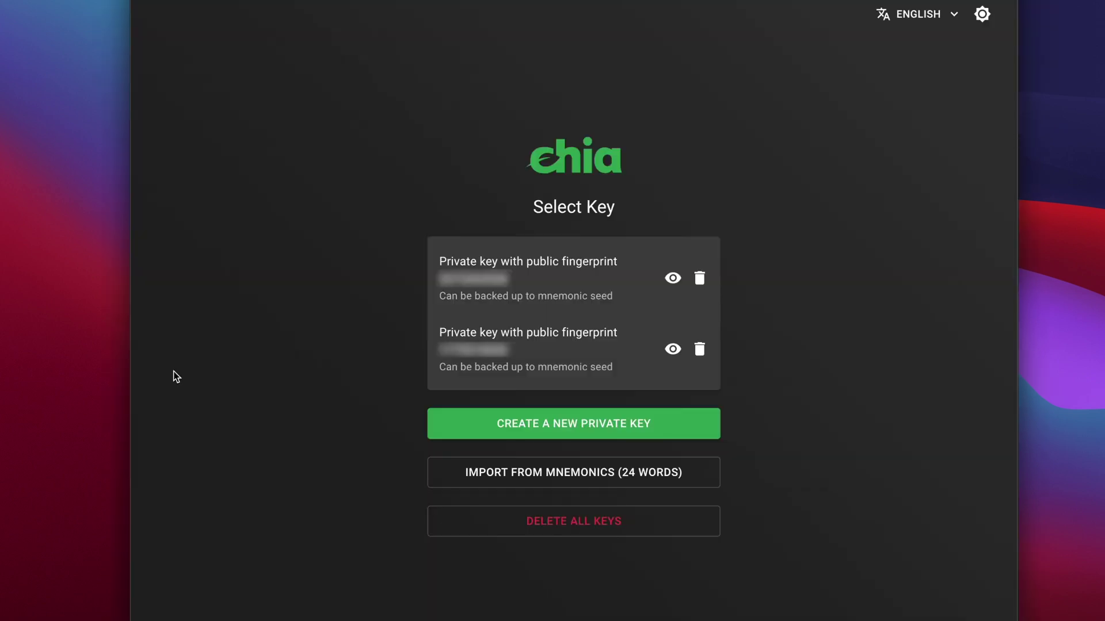
# Show the first private key's details in Chia and select its seed phrase for copying.
pyautogui.click(672, 280)
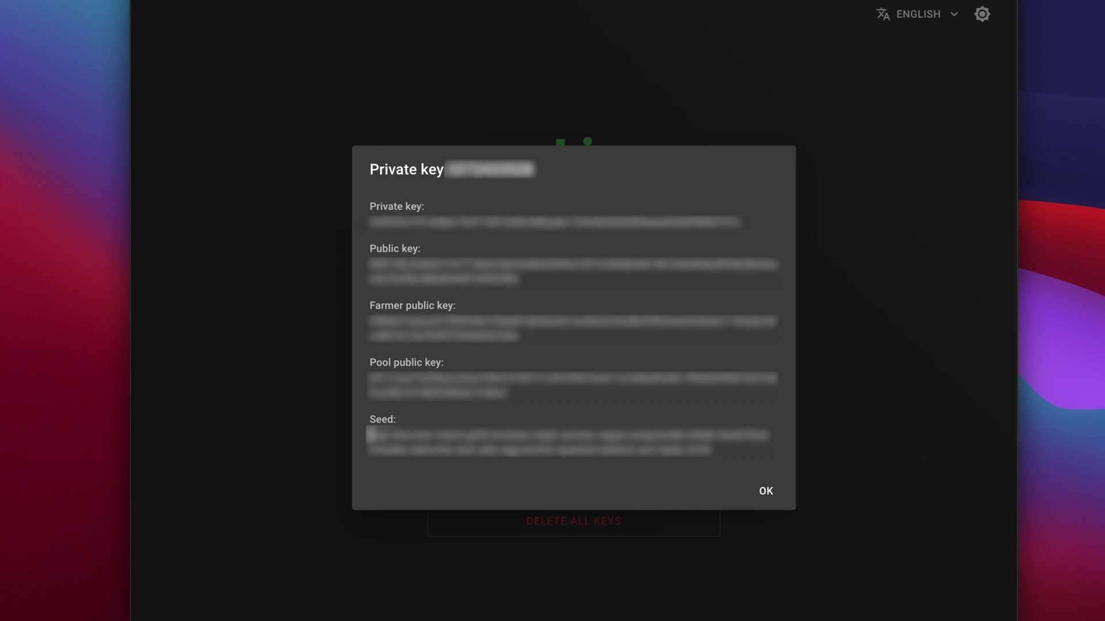
pyautogui.moveTo(370, 434); pyautogui.dragTo(733, 451)
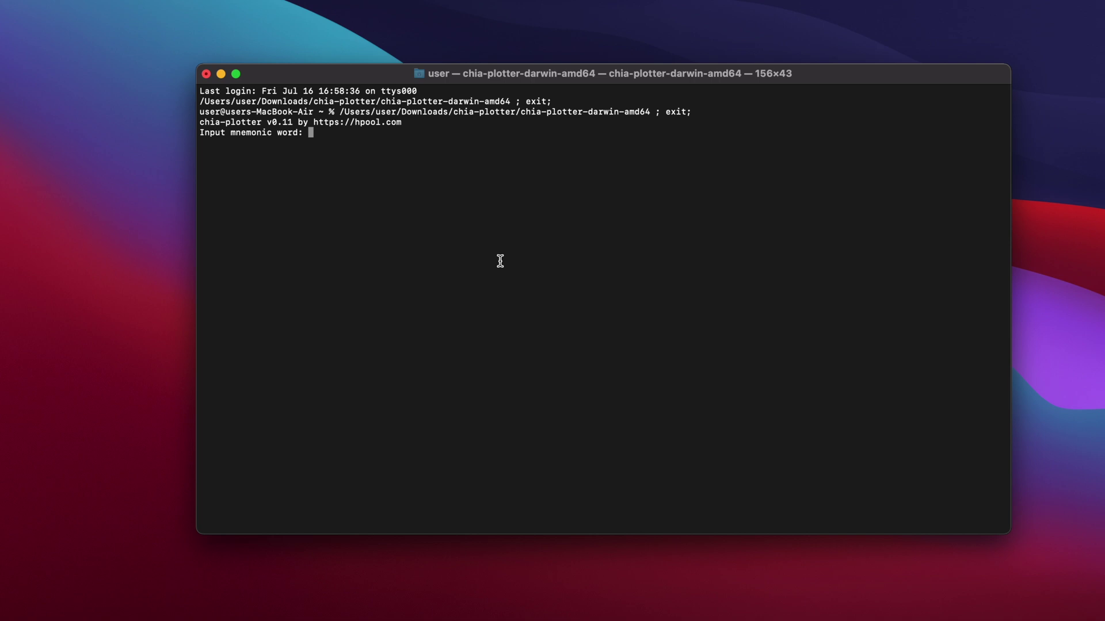
# Feed the seed phrase to chia-plotter's mnemonic prompt and select the generated signature.
pyautogui.press('super+v')
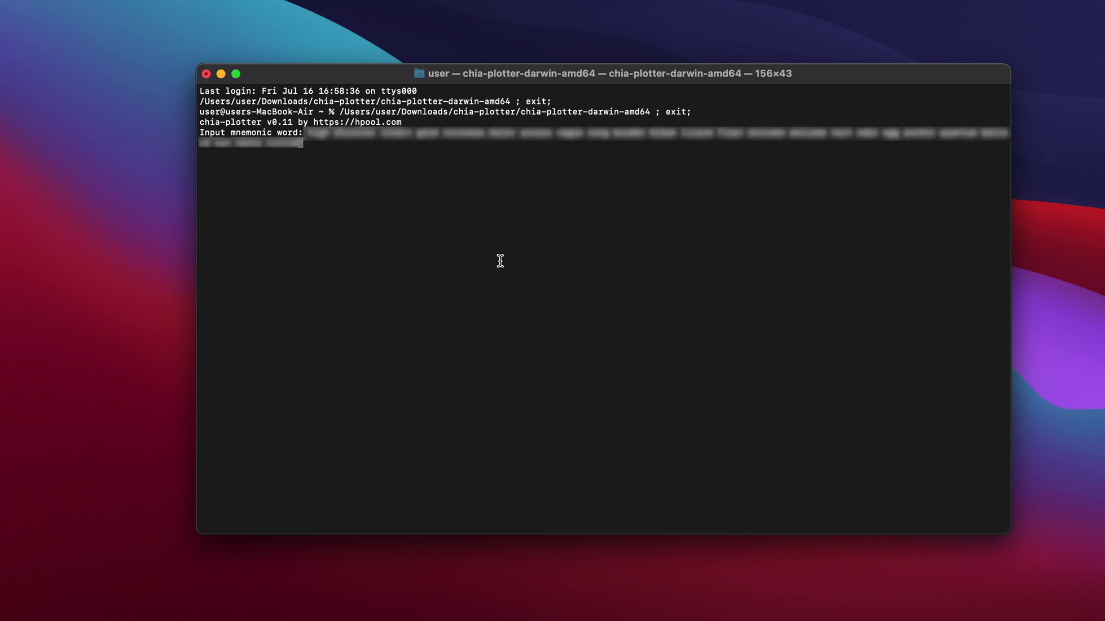
pyautogui.press('Return')
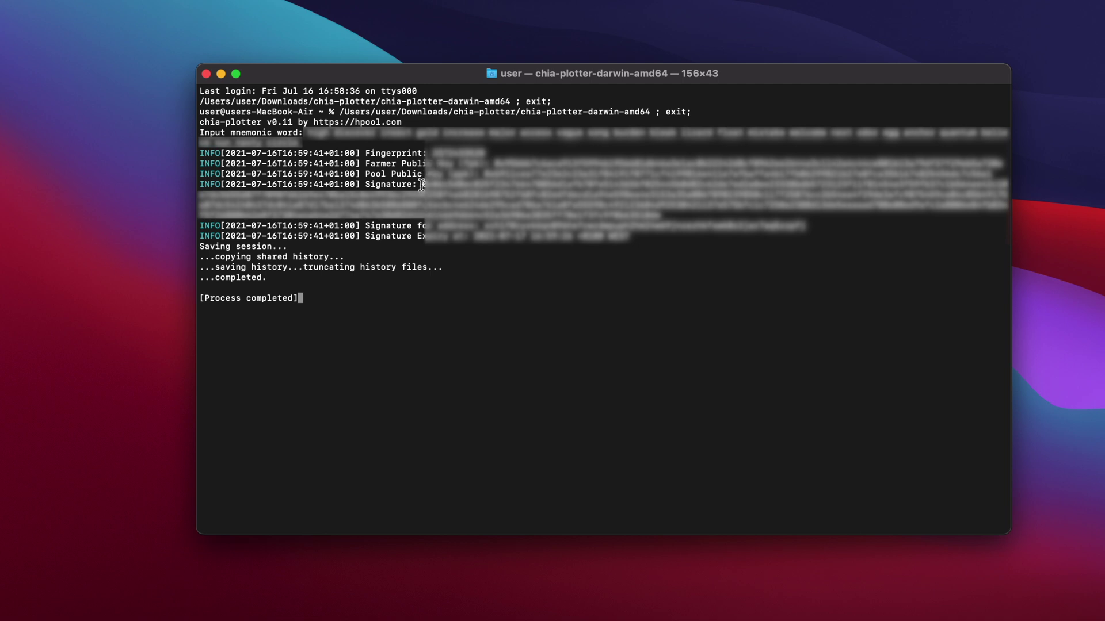
pyautogui.moveTo(425, 184); pyautogui.dragTo(679, 216)
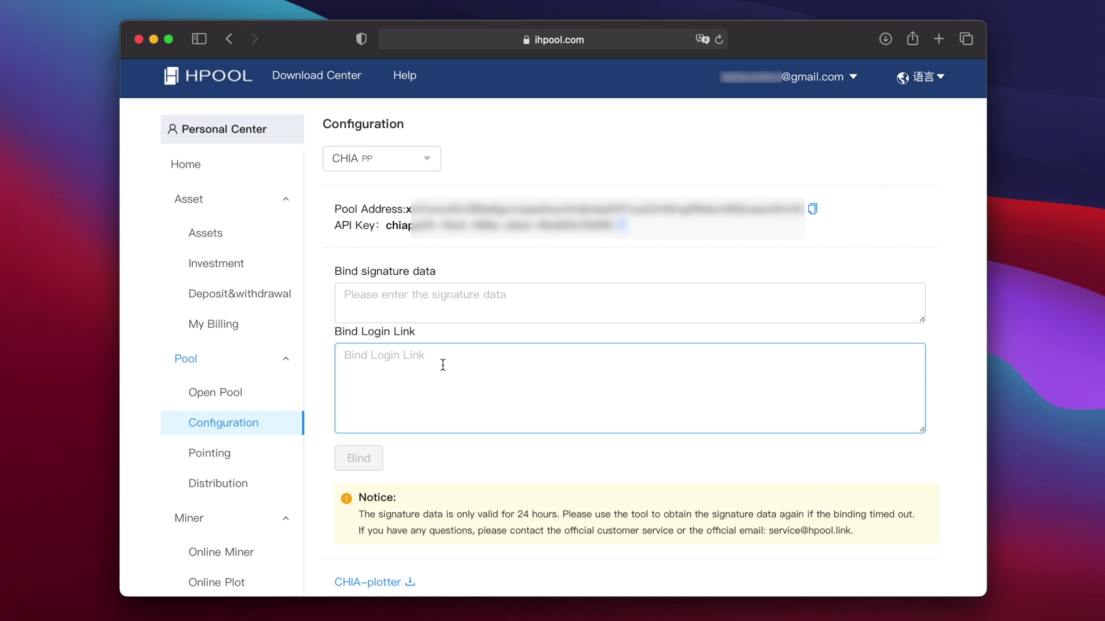
# Paste the signature into HPOOL's Bind signature data field, then move to Bind Login Link.
pyautogui.click(448, 304)
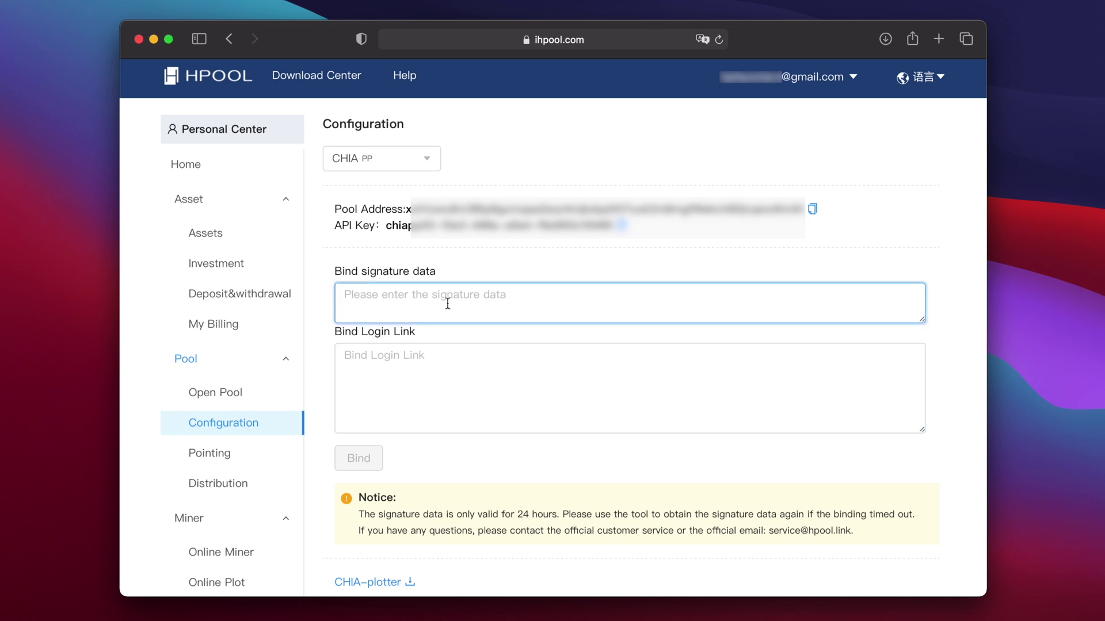
pyautogui.press('super+v')
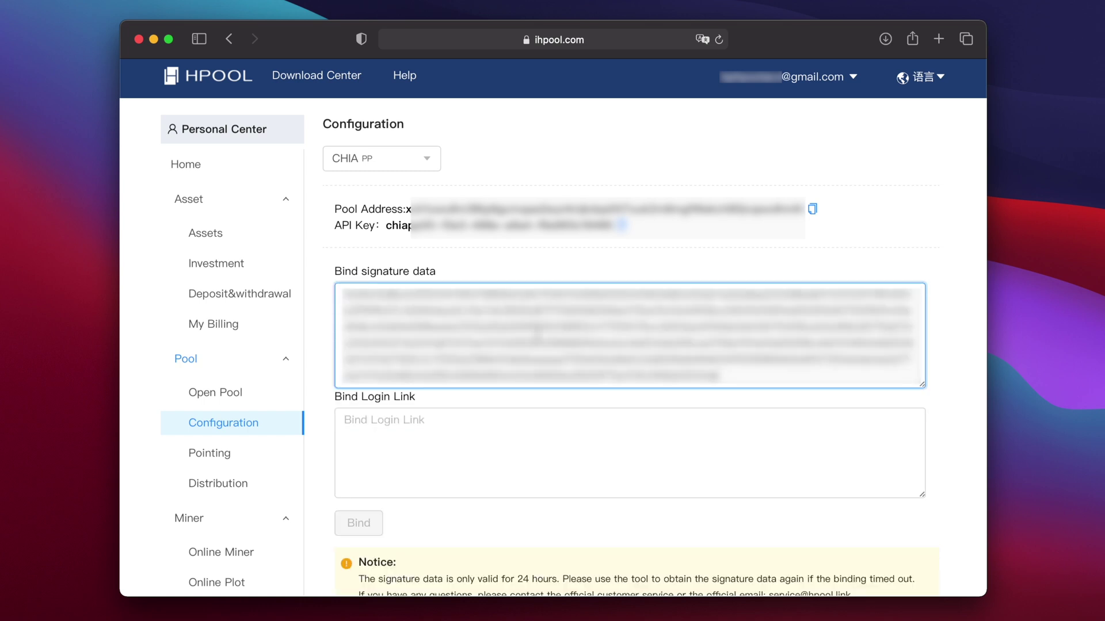
pyautogui.click(609, 440)
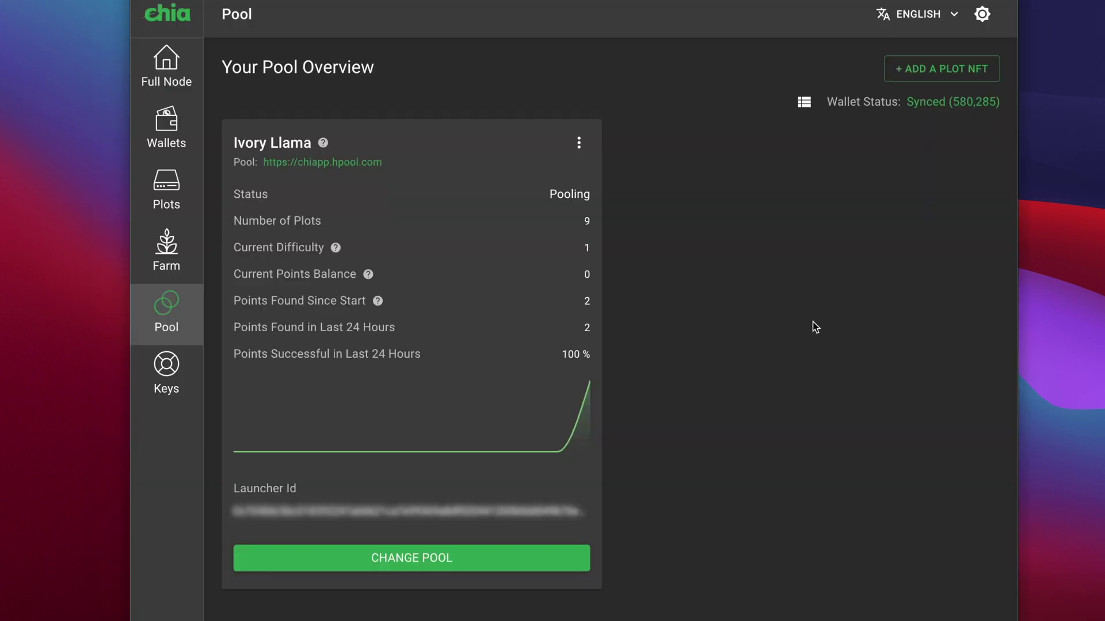
# Copy the Ivory Llama plot NFT's one-time pool login link from its card menu.
pyautogui.click(579, 142)
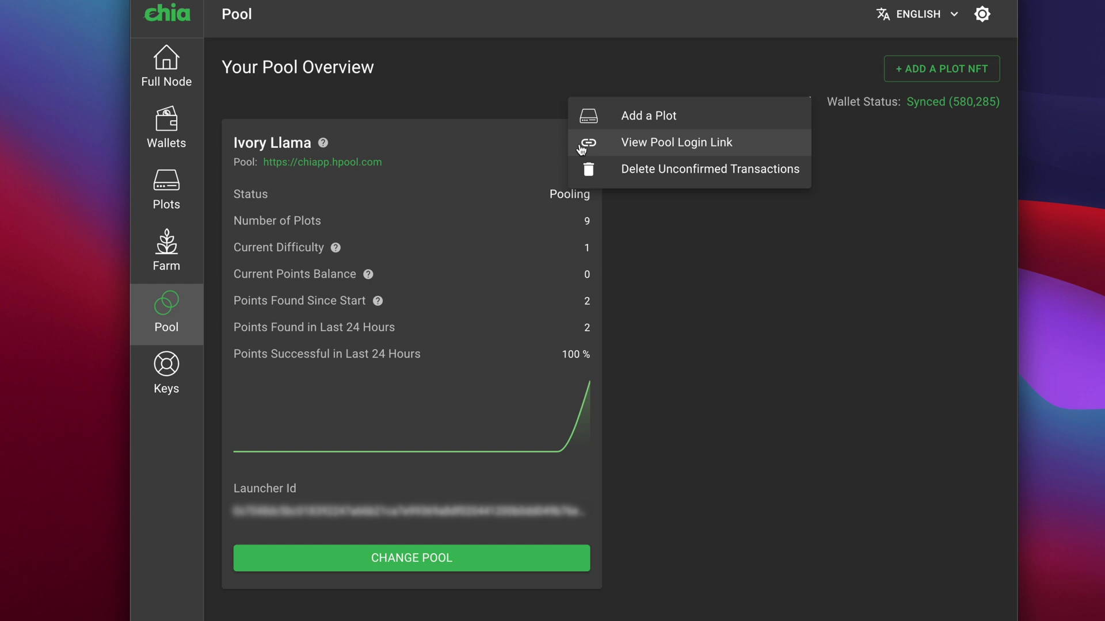
pyautogui.click(659, 143)
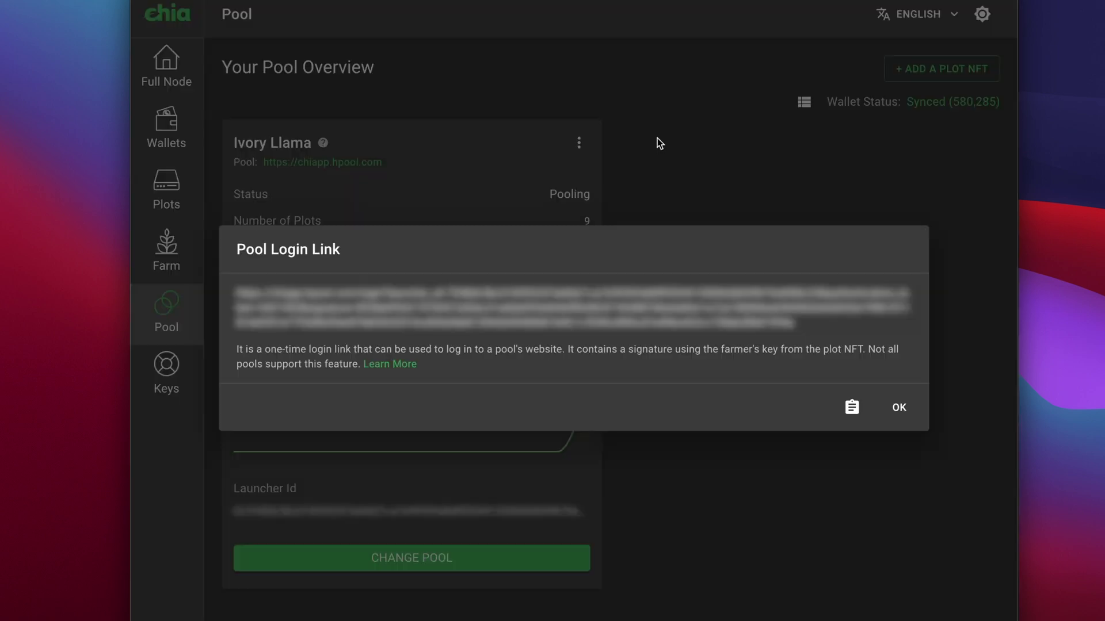
pyautogui.click(852, 417)
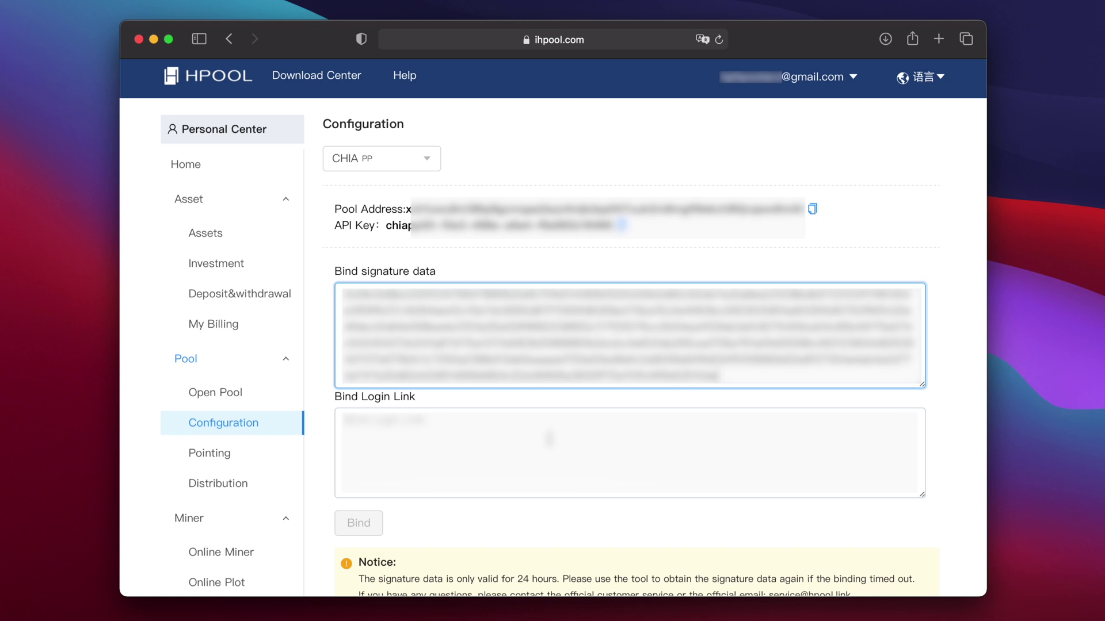
# Bind the plot NFT to CHIA PP with the pasted login link, then copy the API key.
pyautogui.click(512, 450)
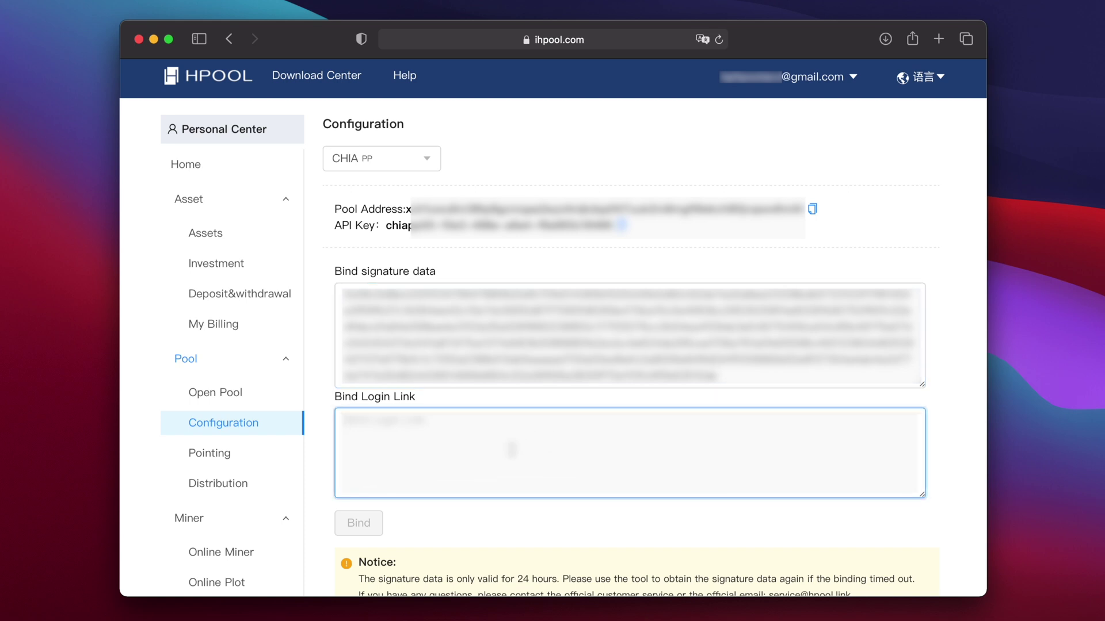
pyautogui.press('super+v')
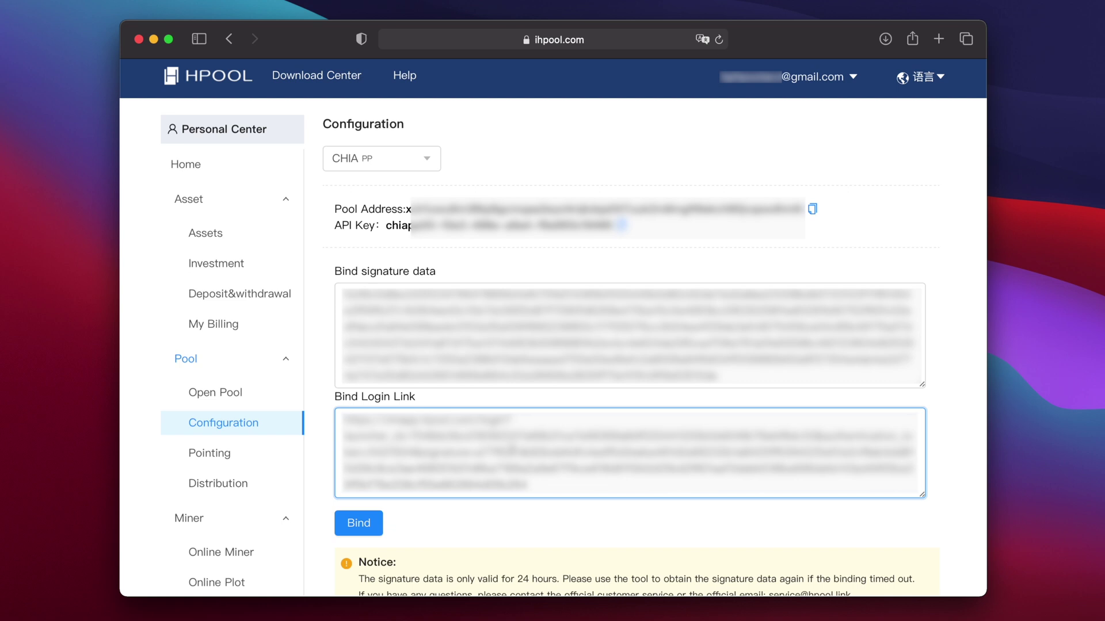
pyautogui.click(365, 524)
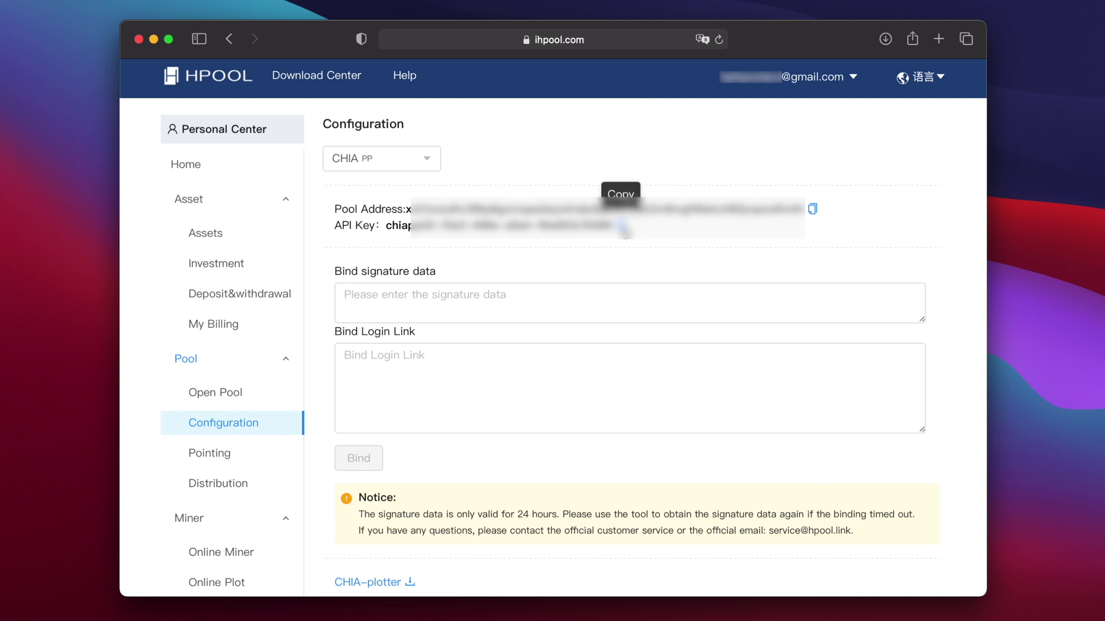
pyautogui.click(624, 228)
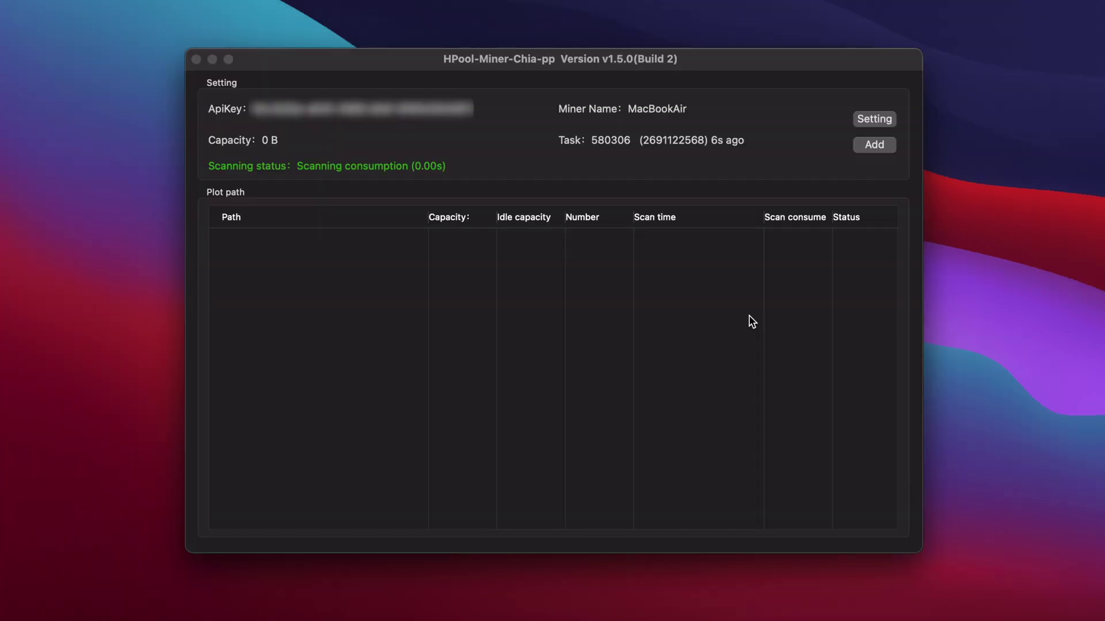
# Paste the CHIA PP API key into the PP miner's ApiKey setting and save it.
pyautogui.click(752, 322)
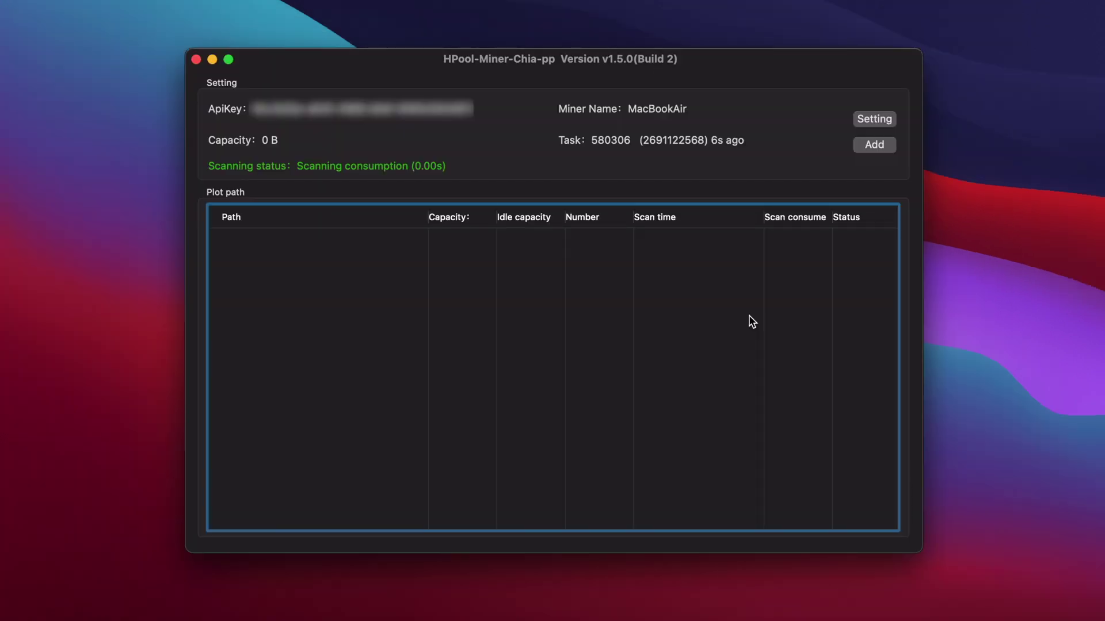
pyautogui.click(870, 118)
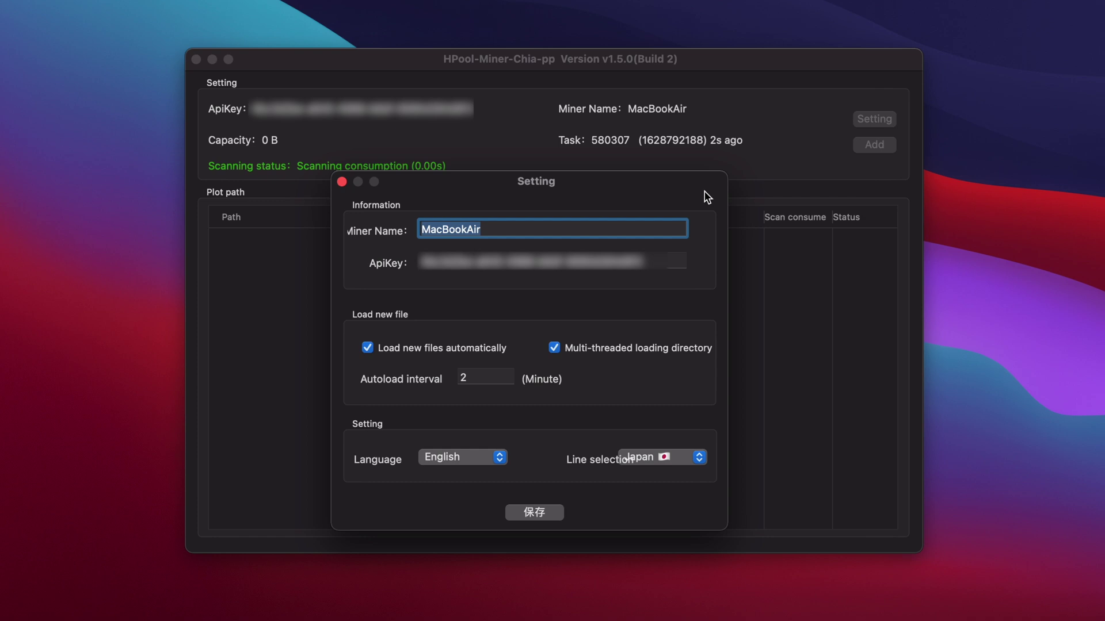
pyautogui.click(638, 257)
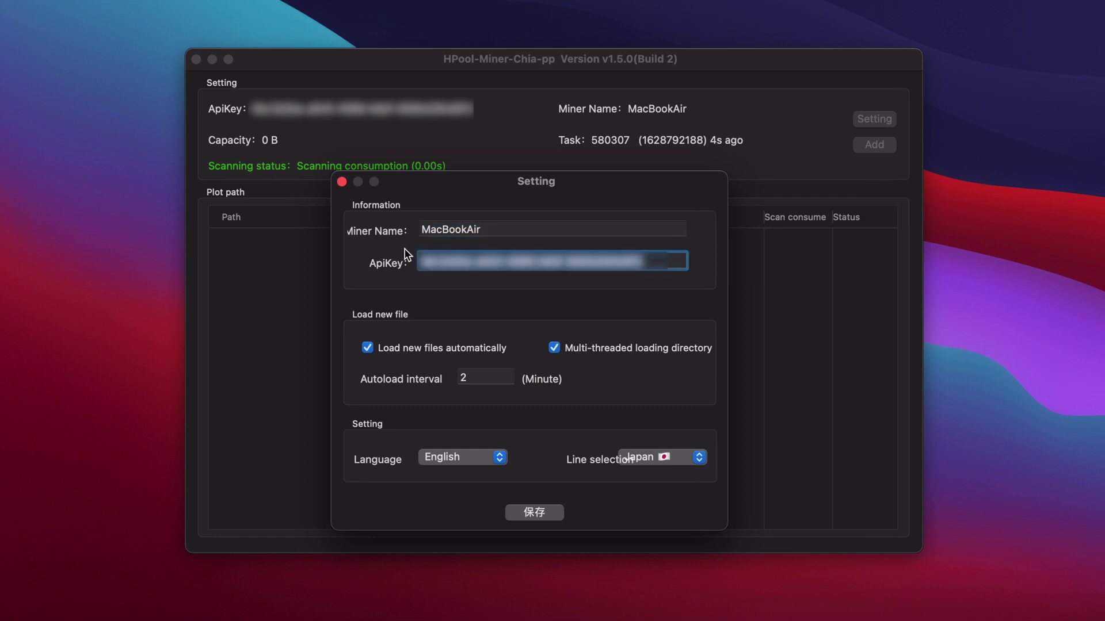
pyautogui.press('super+v')
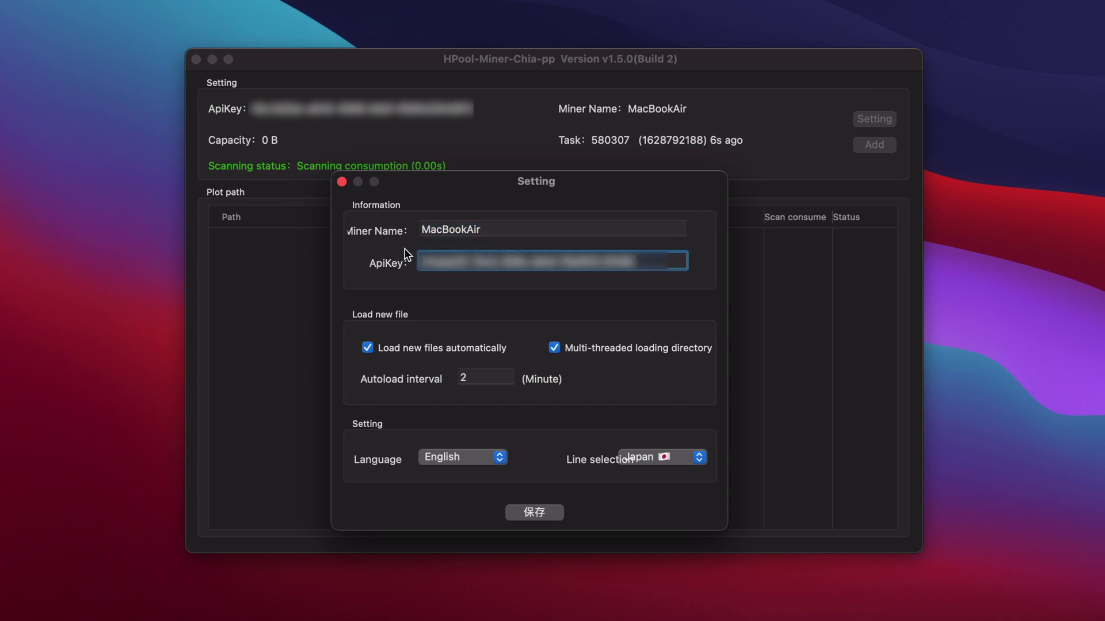
pyautogui.click(535, 513)
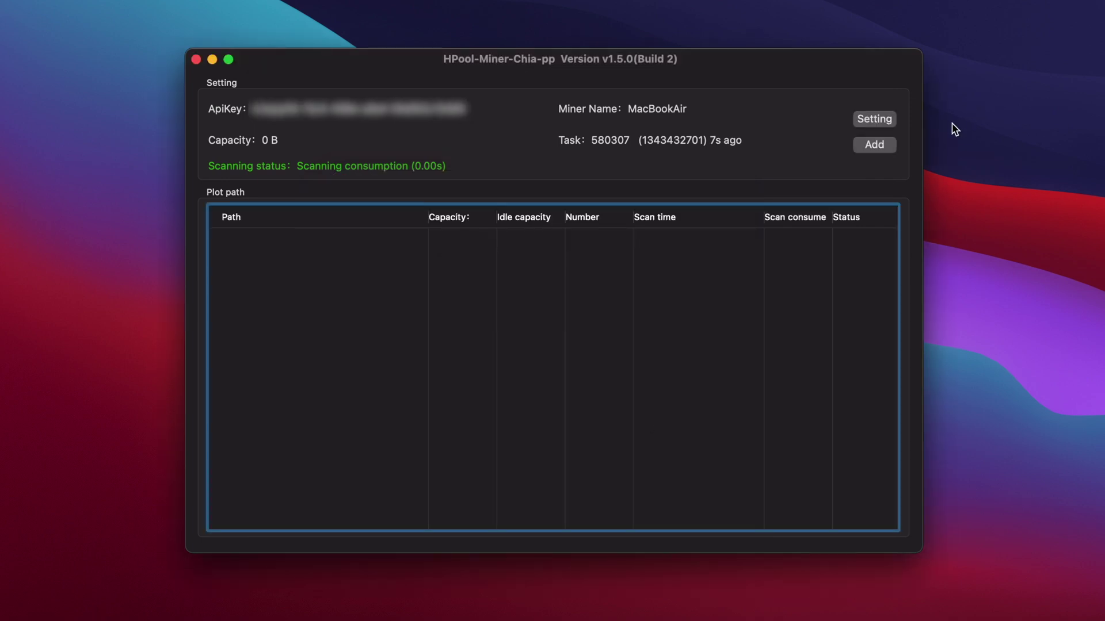
# Add /Volumes/Seagate_3/Pool Plots as a plot path in the PP miner.
pyautogui.click(875, 147)
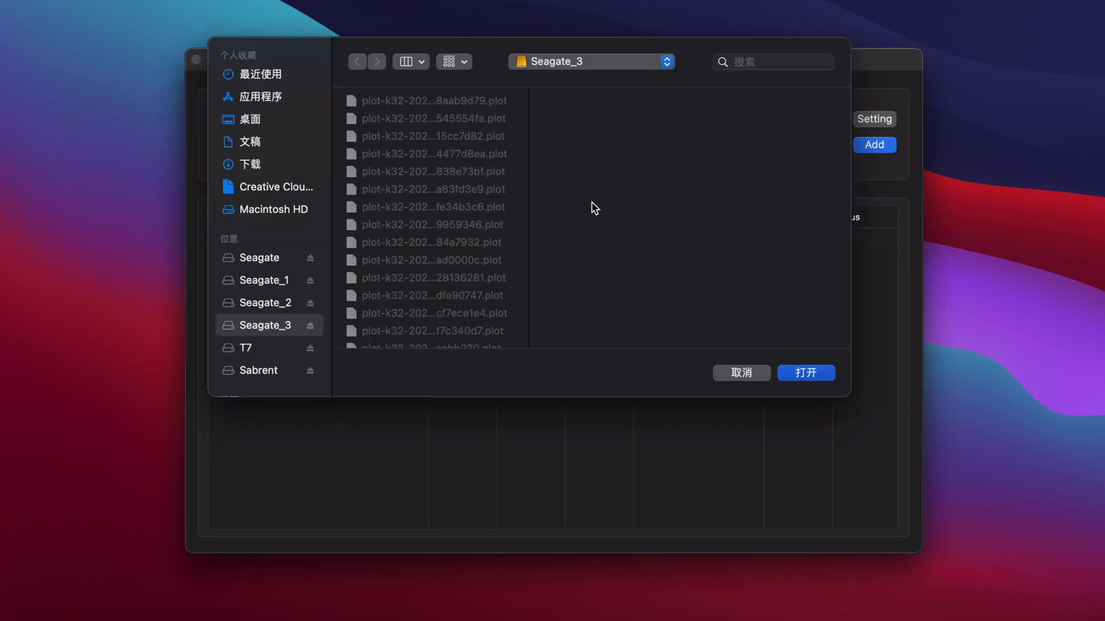
pyautogui.scroll(-5, 457, 302)
pyautogui.click(413, 332)
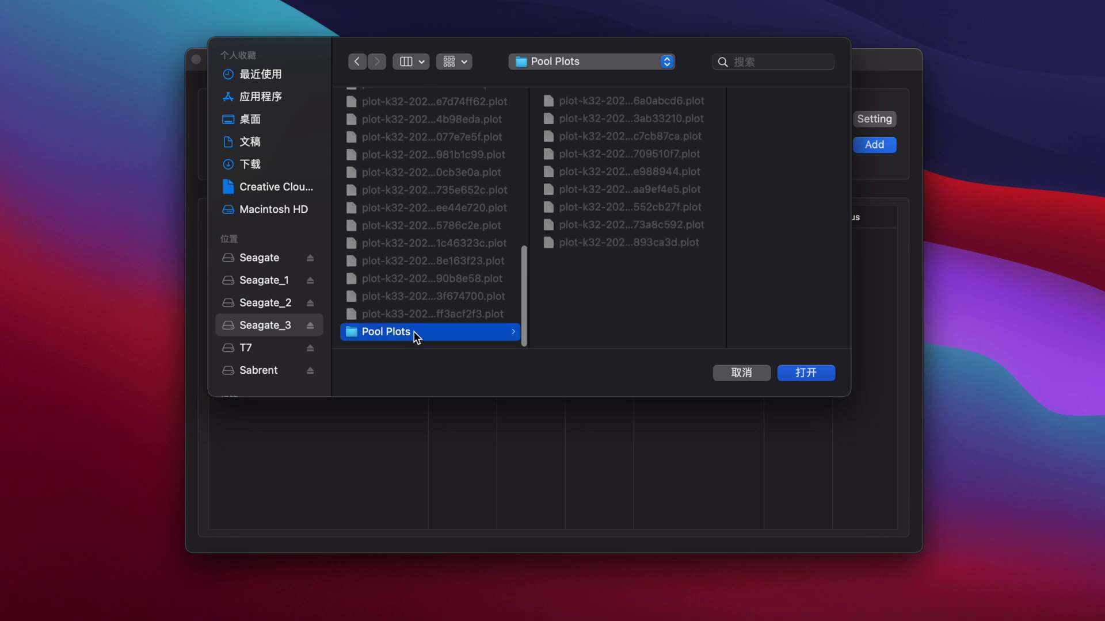
pyautogui.click(808, 373)
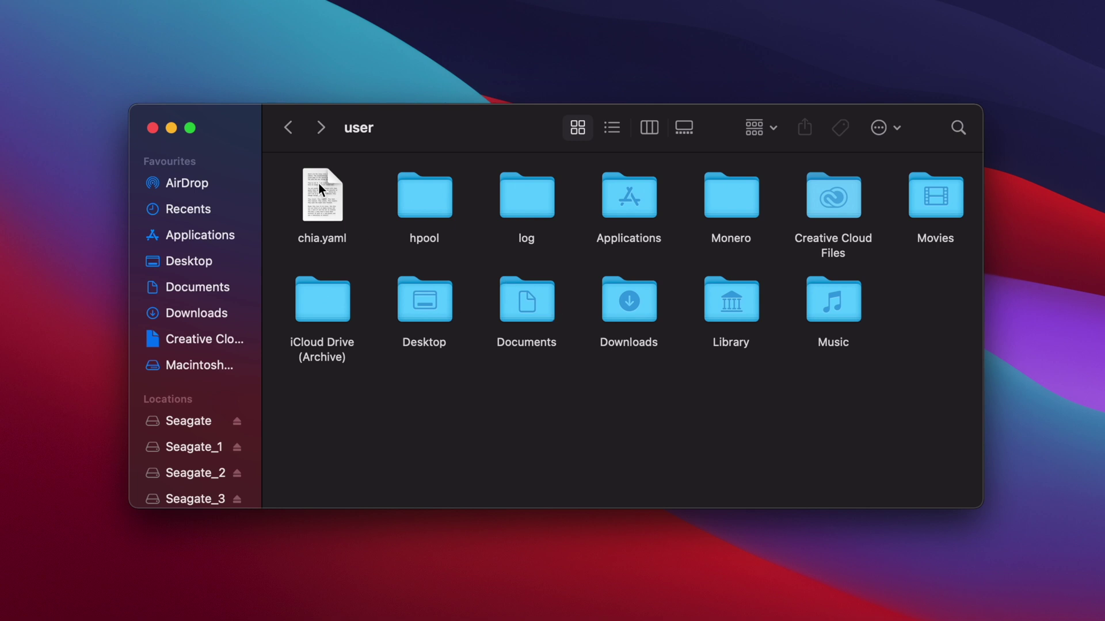
# Select chia.yaml in the user home folder.
pyautogui.click(331, 203)
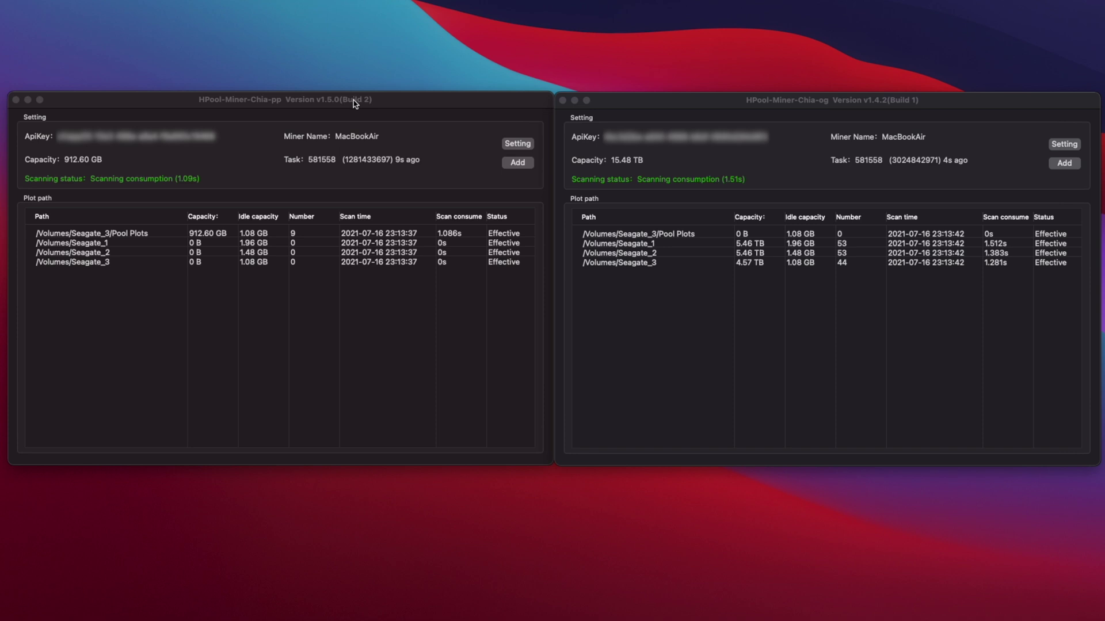
# Compare the plot path tables of the PP and OG miner windows.
pyautogui.click(282, 104)
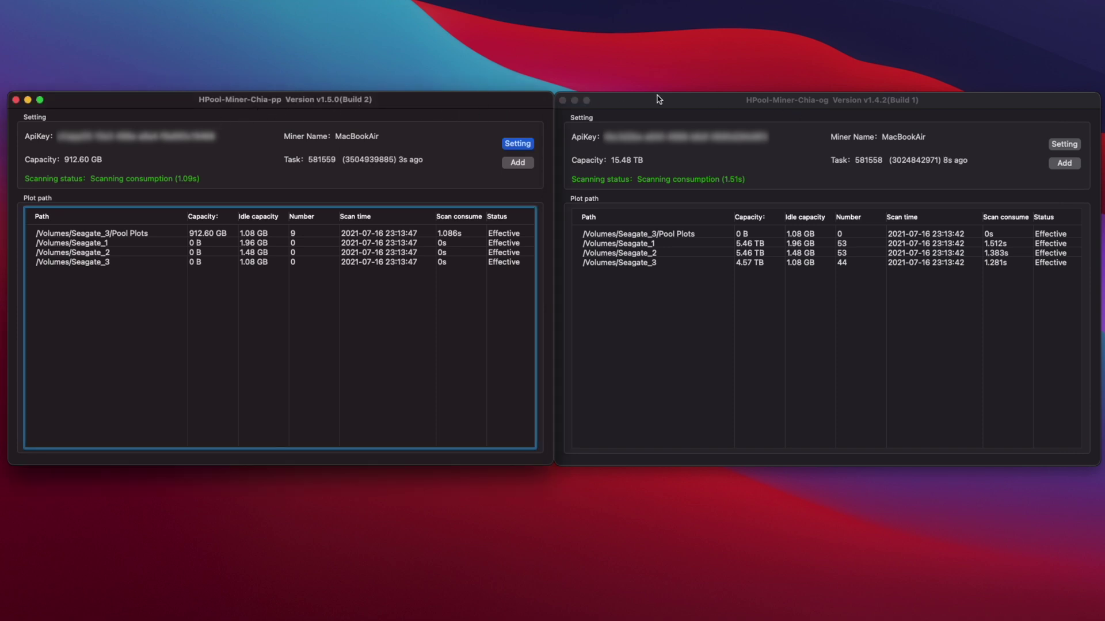
pyautogui.click(886, 101)
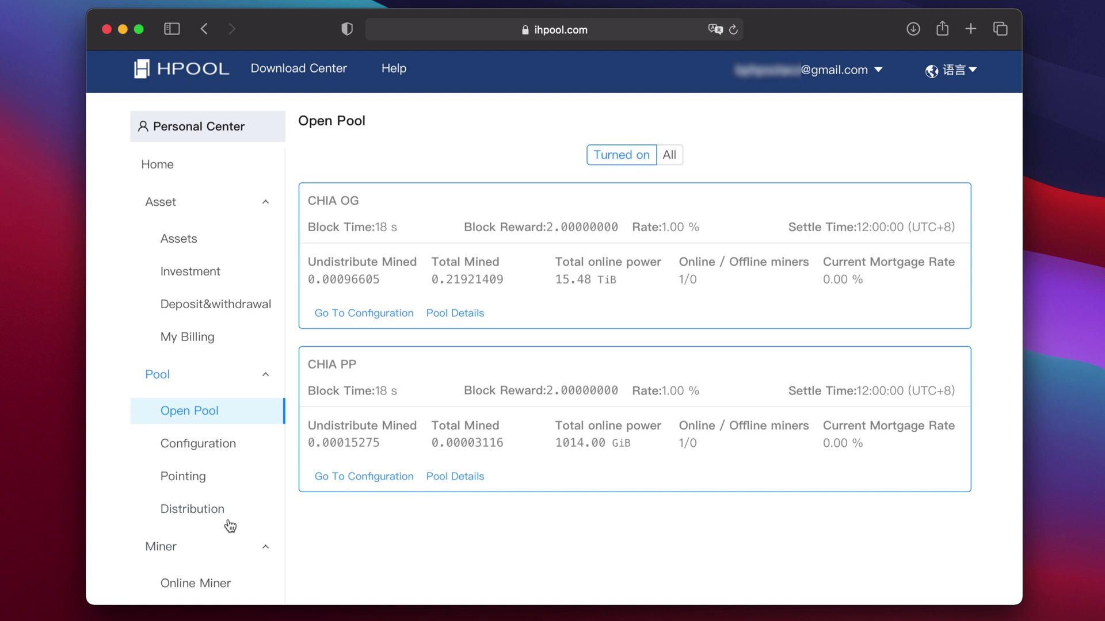
# Show online miners for the CHIA PP pool, reporting 1014.00 GiB.
pyautogui.click(196, 584)
pyautogui.click(424, 172)
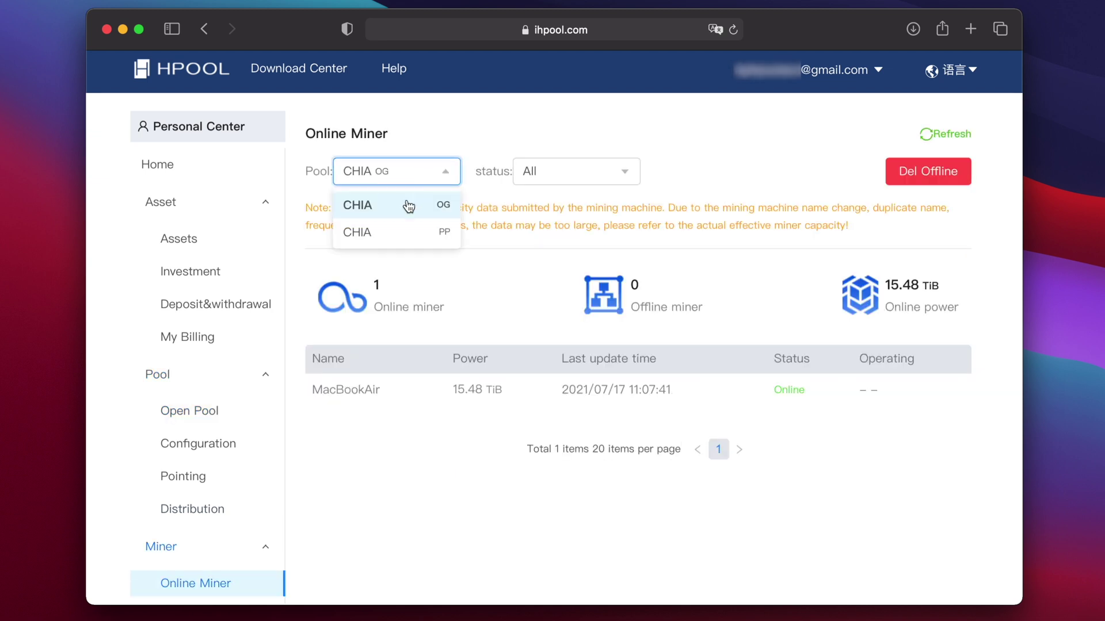
pyautogui.click(401, 234)
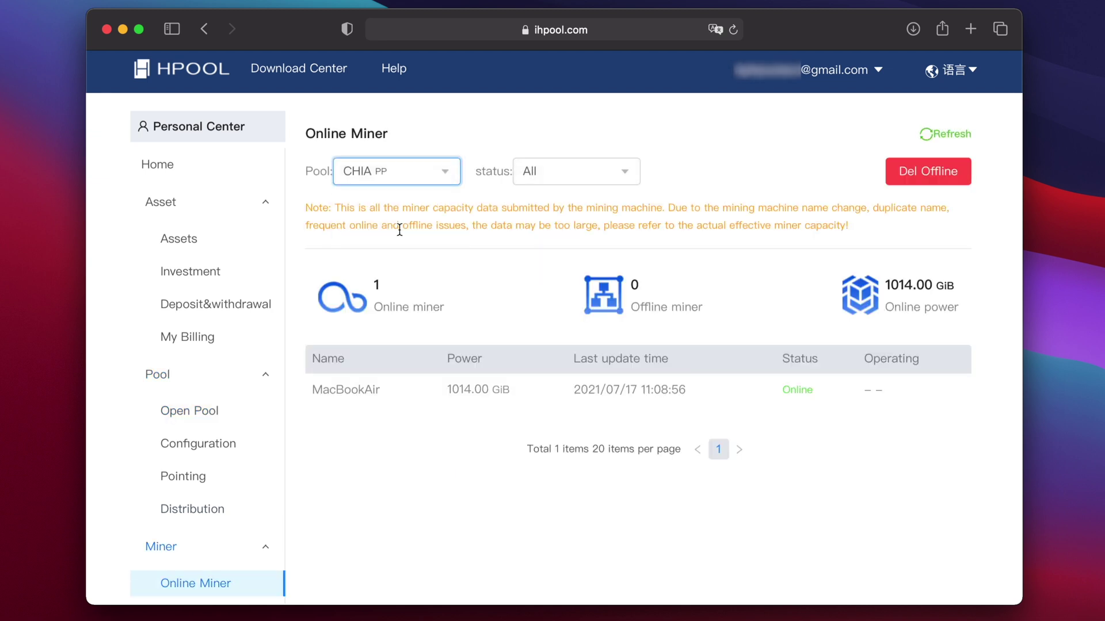
# Show the revenue records for the CHIA PP pool.
pyautogui.click(234, 458)
pyautogui.click(434, 175)
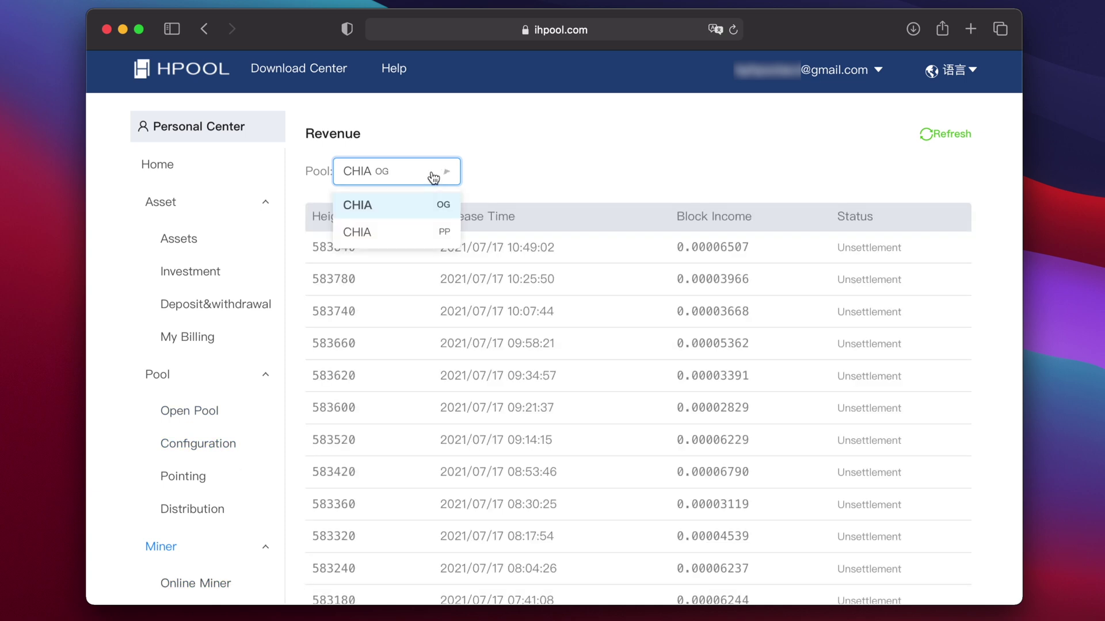
pyautogui.click(398, 244)
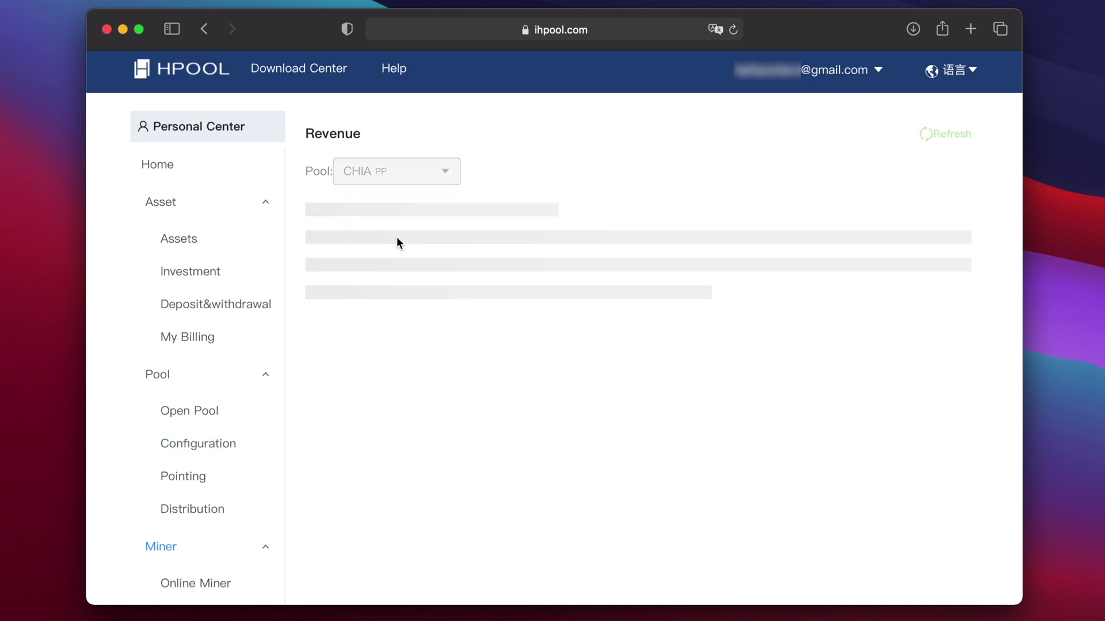